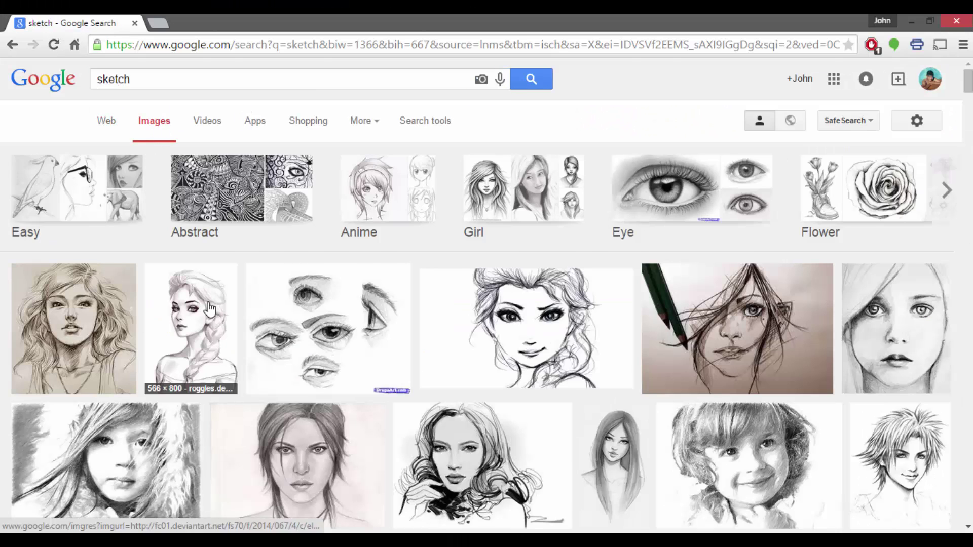
# Open the braided-hair girl sketch from the Google Images 'sketch' results and copy the image
pyautogui.click(206, 324)
pyautogui.rightClick(326, 87)
# Paste the sketch into a new document, flatten it, and add a new layer above
pyautogui.hotkey('ctrl', 'v')
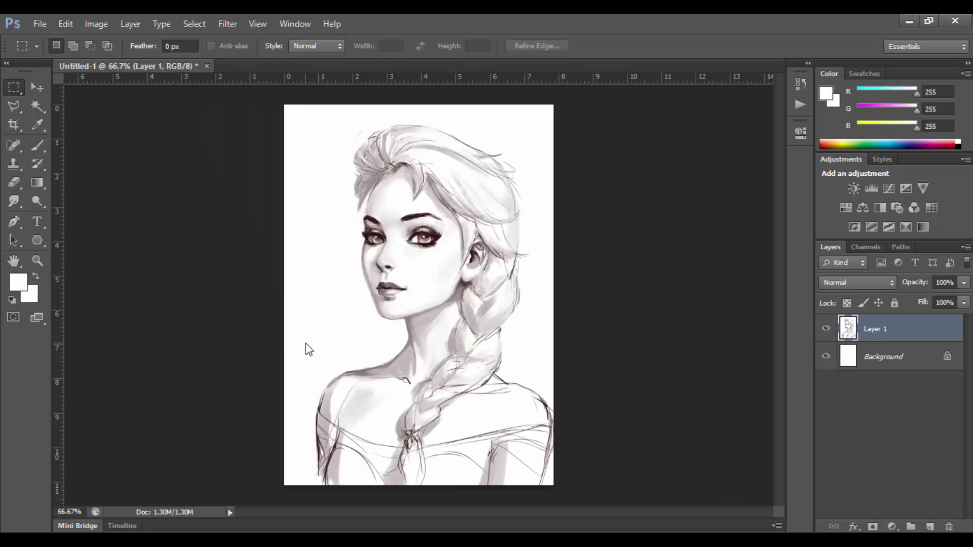
pyautogui.rightClick(872, 324)
pyautogui.click(818, 392)
pyautogui.hotkey('ctrl', 'shift', 'n')
pyautogui.press('Return')
# Set the brush colour to peach RGB 255, 210, 152 and name the new layer 'skin'
pyautogui.press('b')
pyautogui.click(18, 282)
pyautogui.click(706, 217)
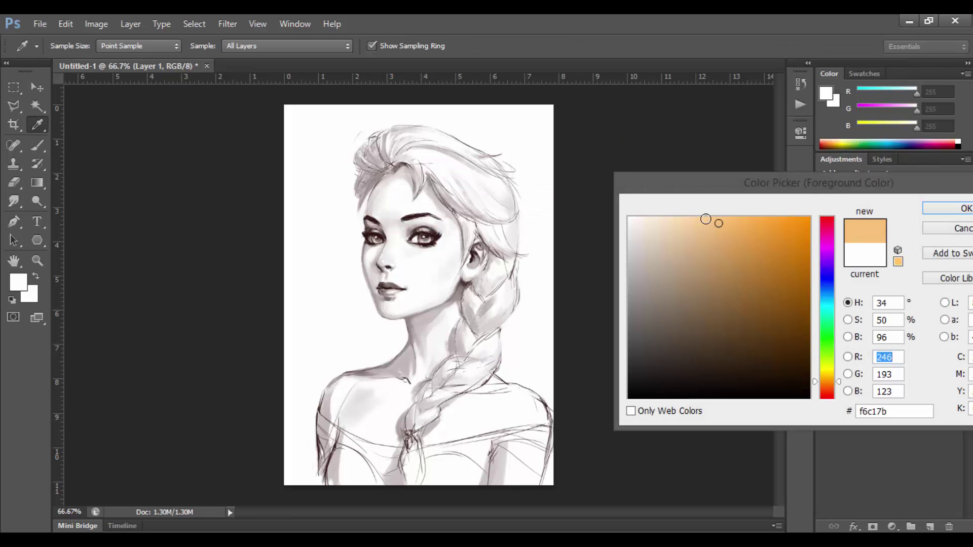
pyautogui.click(957, 203)
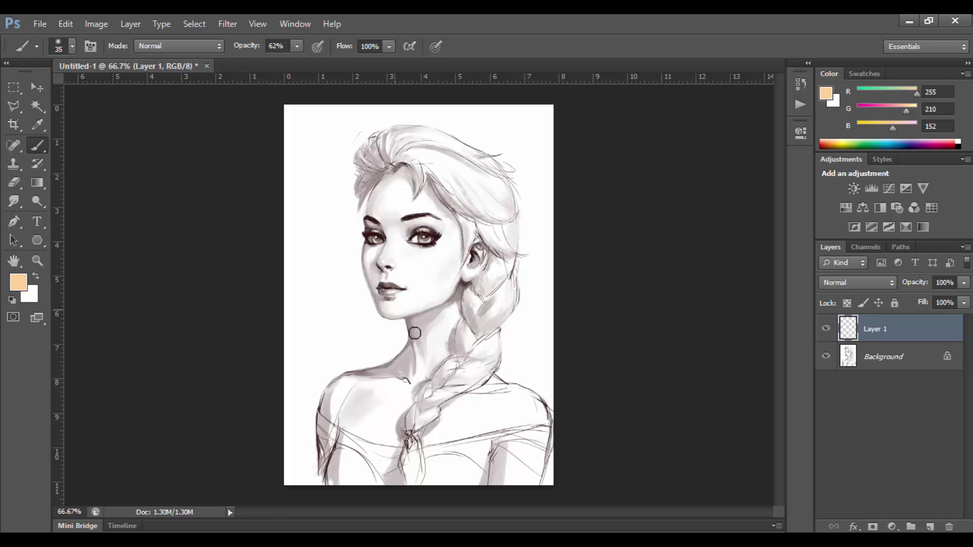
pyautogui.write('skin')
pyautogui.press('Return')
pyautogui.press('z')
pyautogui.click(376, 437)
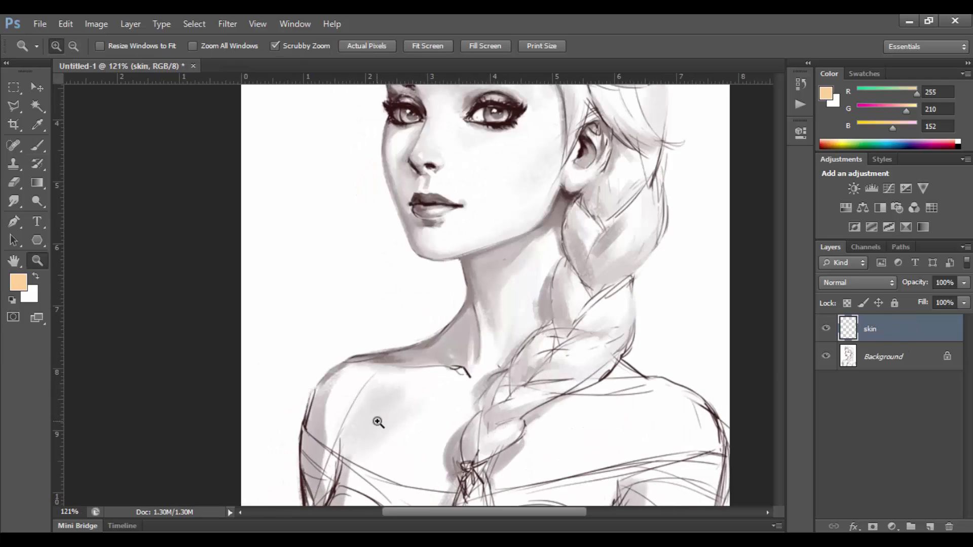
# Paint peach at 100% opacity over the shoulder and upper arm
pyautogui.click(380, 396)
pyautogui.press('b')
pyautogui.rightClick(320, 350)
pyautogui.moveTo(324, 314)
pyautogui.mouseDown()
pyautogui.moveTo(271, 304)
pyautogui.moveTo(374, 358)
pyautogui.mouseUp()
pyautogui.hotkey('ctrl', 'z')
pyautogui.moveTo(247, 45); pyautogui.dragTo(321, 68)
pyautogui.moveTo(279, 317)
pyautogui.mouseDown()
pyautogui.moveTo(402, 359)
pyautogui.moveTo(431, 379)
pyautogui.moveTo(294, 261)
pyautogui.moveTo(326, 247)
pyautogui.moveTo(452, 245)
pyautogui.moveTo(354, 299)
pyautogui.mouseUp()
# Fill the cheek, jaw, neck and forehead with peach
pyautogui.scroll(5, 446, 263)
pyautogui.moveTo(536, 230); pyautogui.dragTo(502, 359)
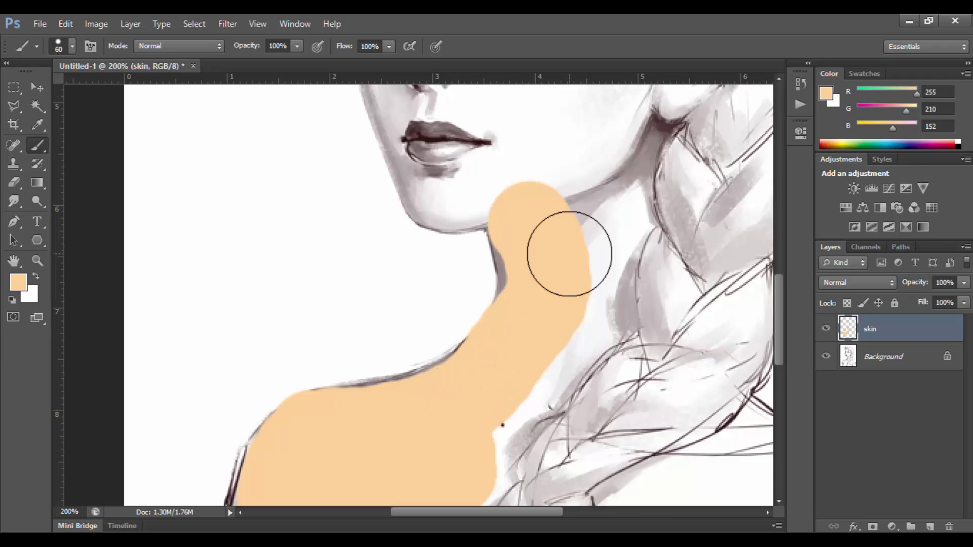
pyautogui.scroll(-2, 548, 259)
pyautogui.scroll(1, 514, 281)
pyautogui.click(457, 268)
pyautogui.moveTo(457, 268)
pyautogui.mouseDown()
pyautogui.moveTo(461, 310)
pyautogui.moveTo(517, 239)
pyautogui.moveTo(434, 254)
pyautogui.mouseUp()
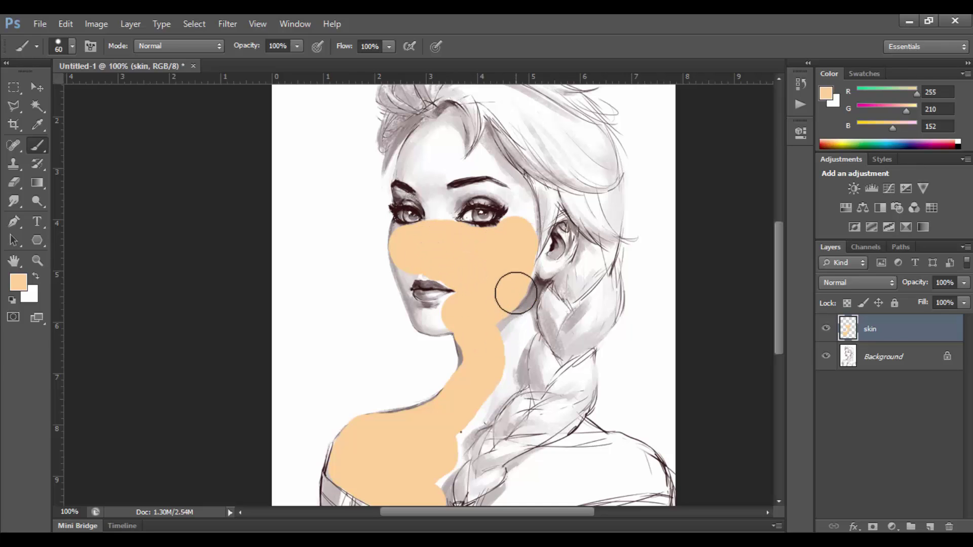
pyautogui.moveTo(509, 340); pyautogui.dragTo(466, 410)
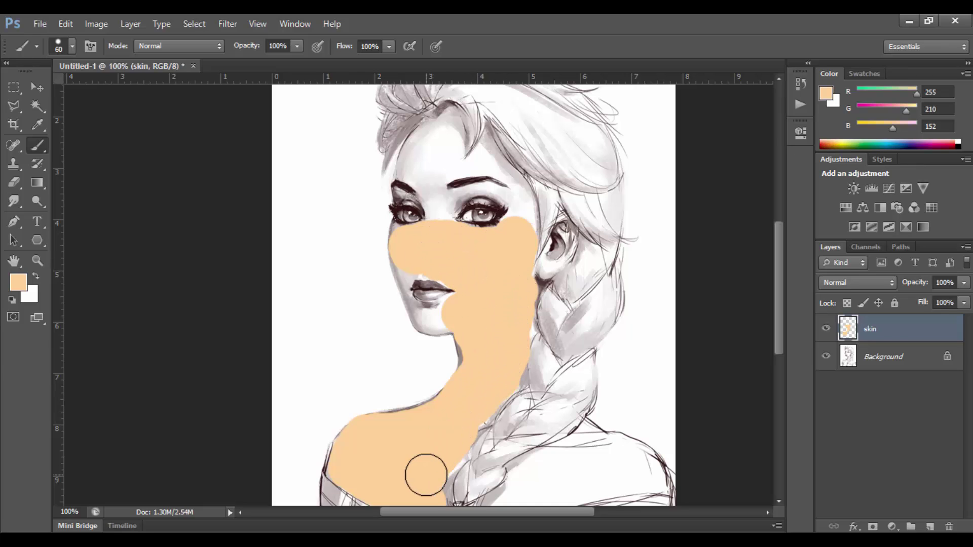
pyautogui.scroll(-5, 560, 314)
pyautogui.moveTo(548, 352)
pyautogui.mouseDown()
pyautogui.moveTo(637, 352)
pyautogui.moveTo(525, 384)
pyautogui.mouseUp()
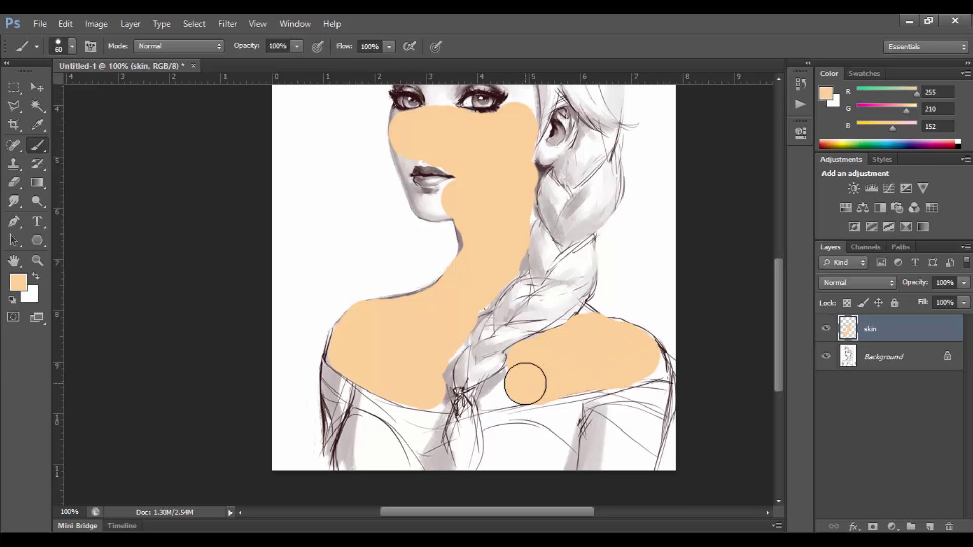
pyautogui.scroll(6, 537, 360)
pyautogui.moveTo(417, 225); pyautogui.dragTo(431, 172)
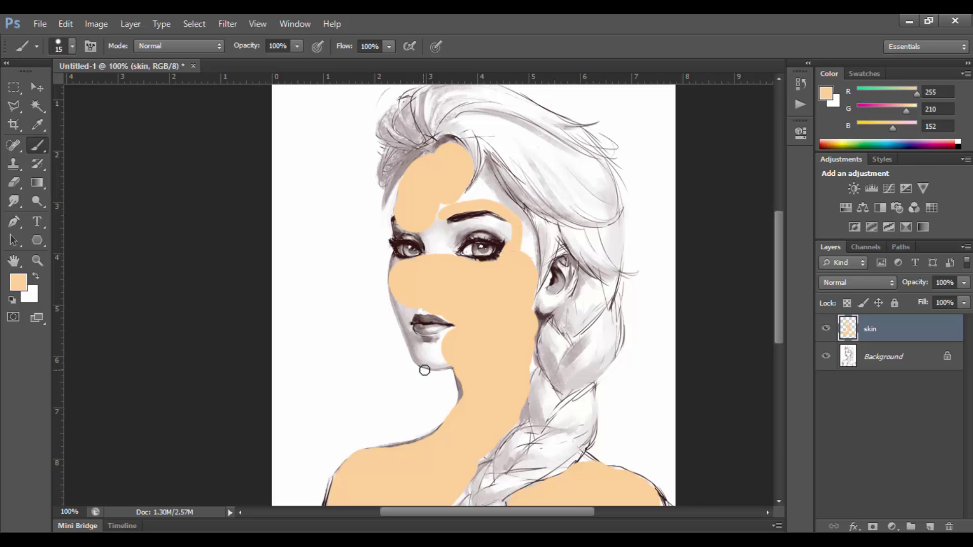
# Zoom in on the mouth, fill peach below the lower lip, and set the eraser size to 20
pyautogui.press('z')
pyautogui.moveTo(425, 371); pyautogui.dragTo(500, 391)
pyautogui.press('b')
pyautogui.moveTo(506, 306)
pyautogui.mouseDown()
pyautogui.moveTo(435, 326)
pyautogui.moveTo(361, 306)
pyautogui.moveTo(344, 249)
pyautogui.mouseUp()
pyautogui.press('e')
pyautogui.click(72, 46)
pyautogui.press('b')
# Cover the left cheek notch and fill peach down the chin to beside the neck
pyautogui.scroll(2, 414, 215)
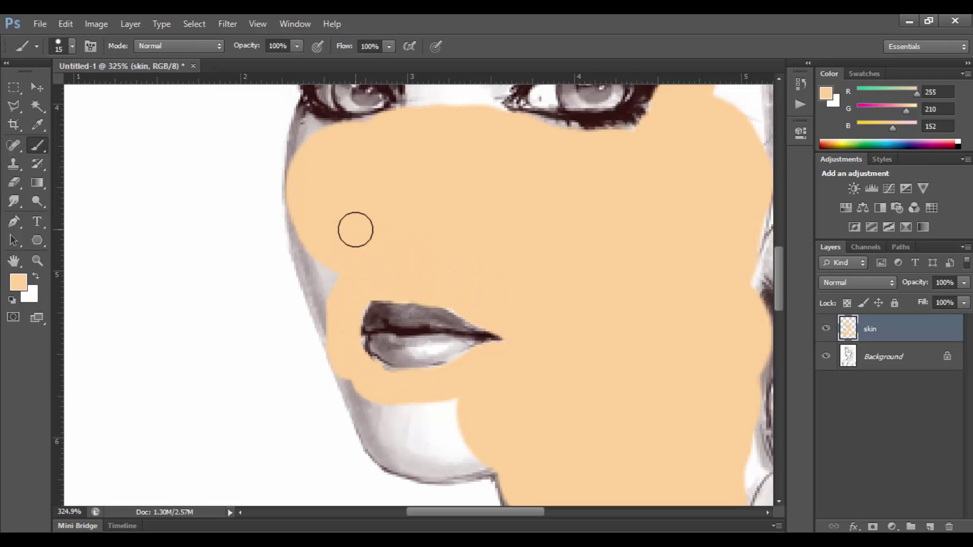
pyautogui.moveTo(306, 193); pyautogui.dragTo(308, 280)
pyautogui.scroll(-3, 345, 321)
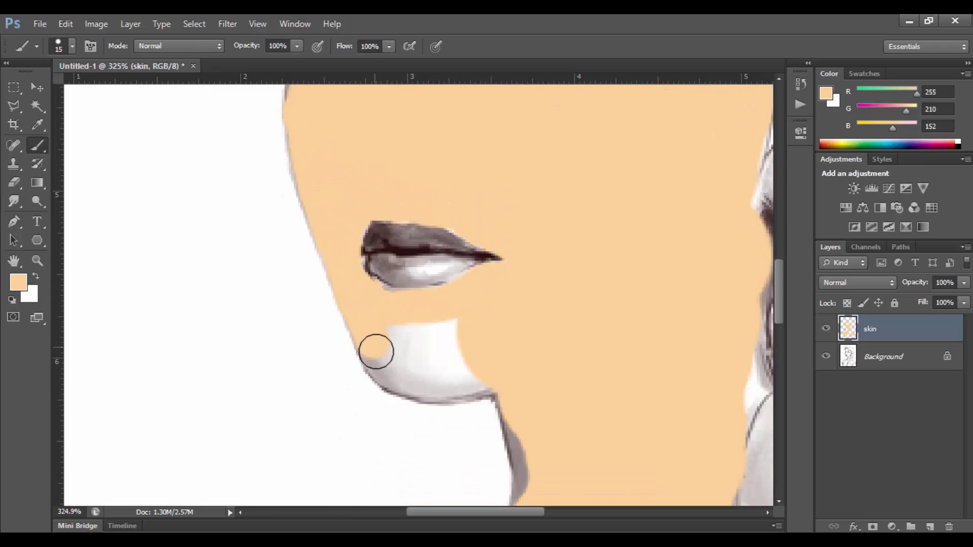
pyautogui.moveTo(375, 348)
pyautogui.mouseDown()
pyautogui.moveTo(474, 380)
pyautogui.moveTo(413, 337)
pyautogui.mouseUp()
pyautogui.scroll(-5, 516, 250)
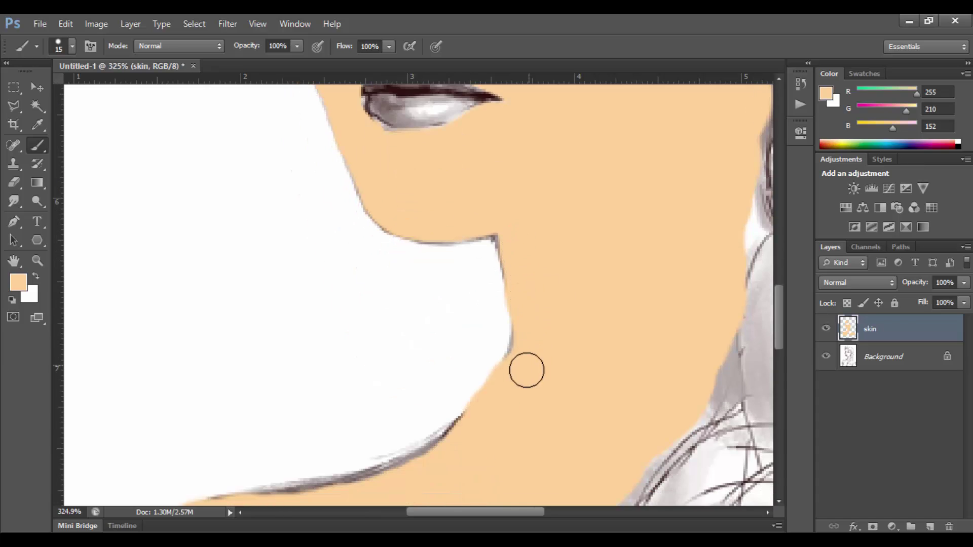
pyautogui.scroll(-3, 527, 354)
pyautogui.scroll(-10, 528, 335)
pyautogui.scroll(-3, 138, 361)
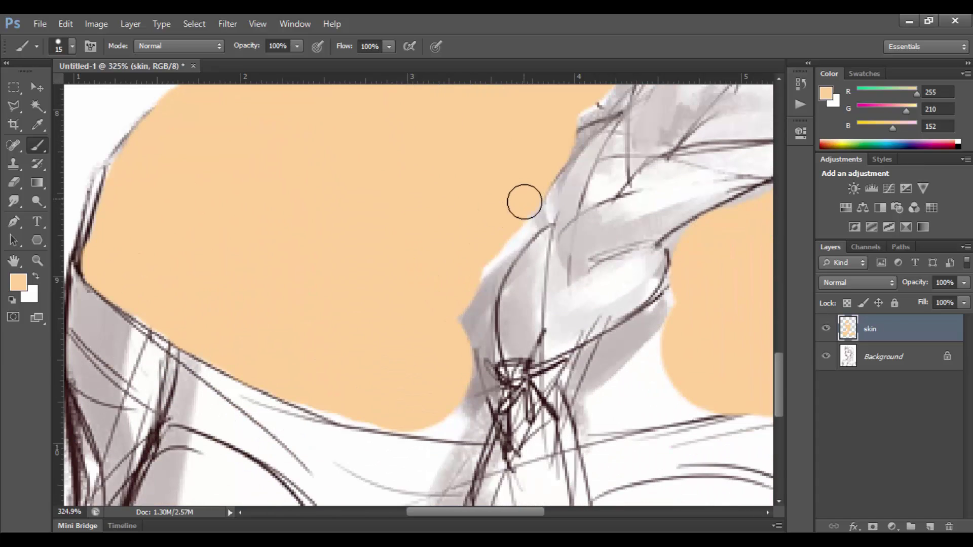
pyautogui.moveTo(521, 199); pyautogui.dragTo(446, 423)
pyautogui.scroll(-3, 439, 263)
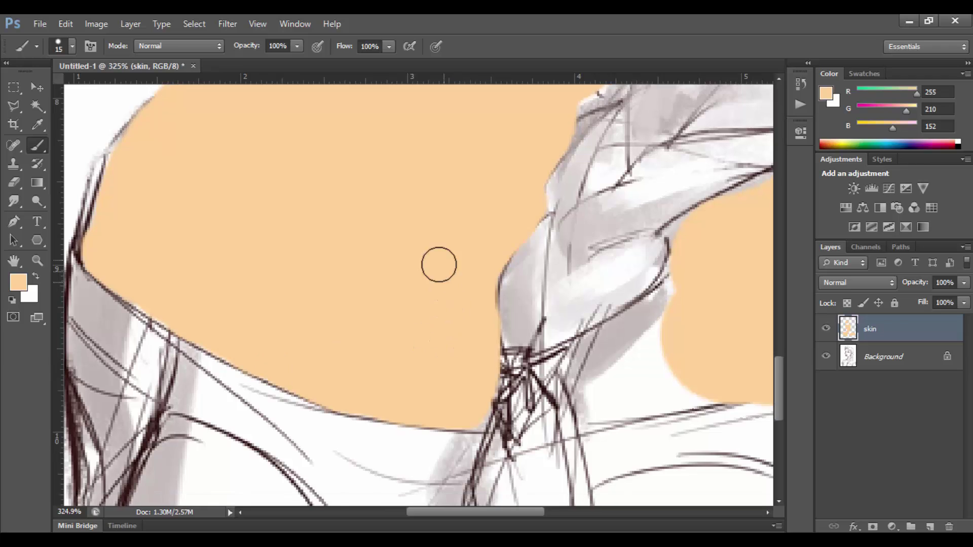
pyautogui.hscroll(5, 547, 235)
pyautogui.moveTo(456, 250)
pyautogui.mouseDown()
pyautogui.moveTo(466, 336)
pyautogui.moveTo(432, 296)
pyautogui.mouseUp()
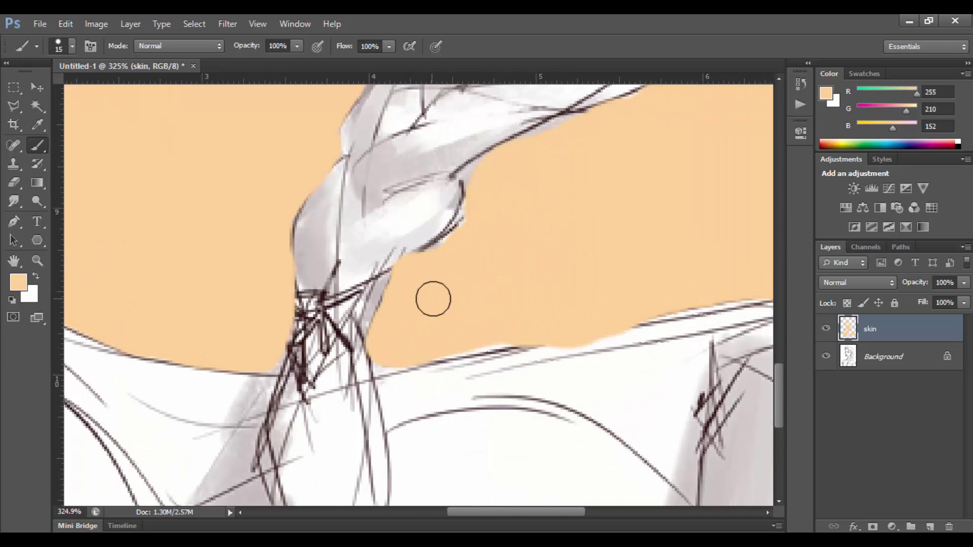
# Extend the peach along the shoulder edges and ear up to the hair lines
pyautogui.hscroll(5, 473, 276)
pyautogui.moveTo(521, 284); pyautogui.dragTo(628, 219)
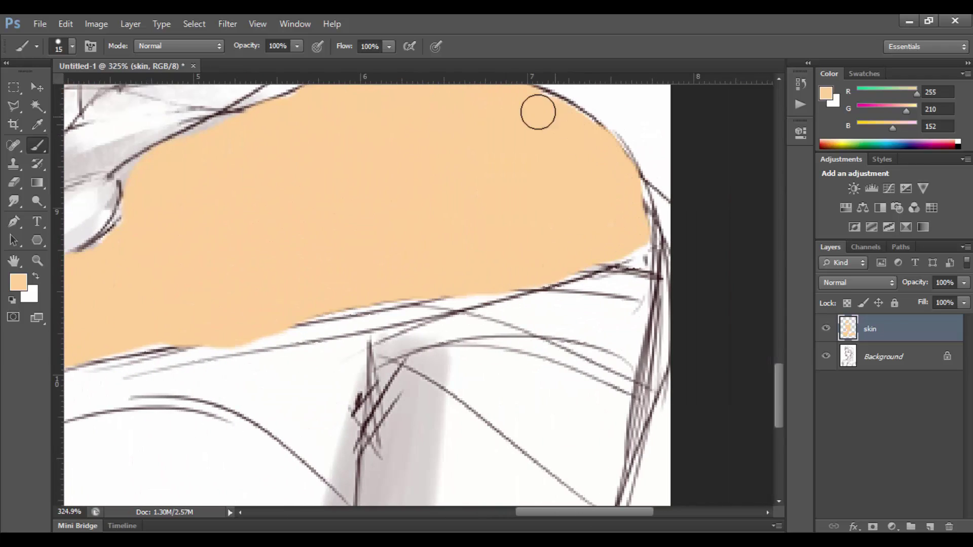
pyautogui.scroll(5, 502, 180)
pyautogui.scroll(5, 408, 191)
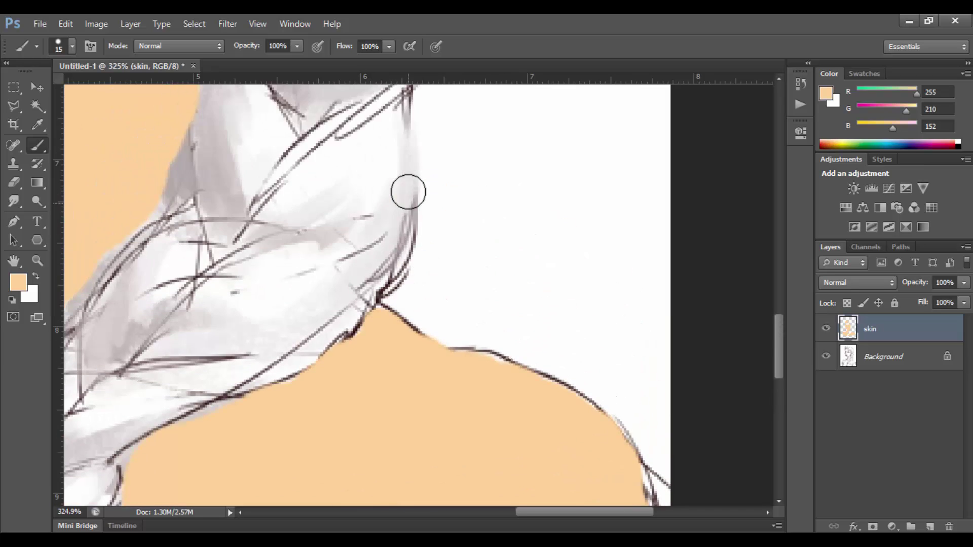
pyautogui.scroll(10, 406, 191)
pyautogui.hscroll(-3, 404, 191)
pyautogui.moveTo(403, 191)
pyautogui.mouseDown()
pyautogui.moveTo(299, 389)
pyautogui.moveTo(282, 363)
pyautogui.moveTo(363, 212)
pyautogui.moveTo(357, 294)
pyautogui.mouseUp()
pyautogui.scroll(5, 389, 264)
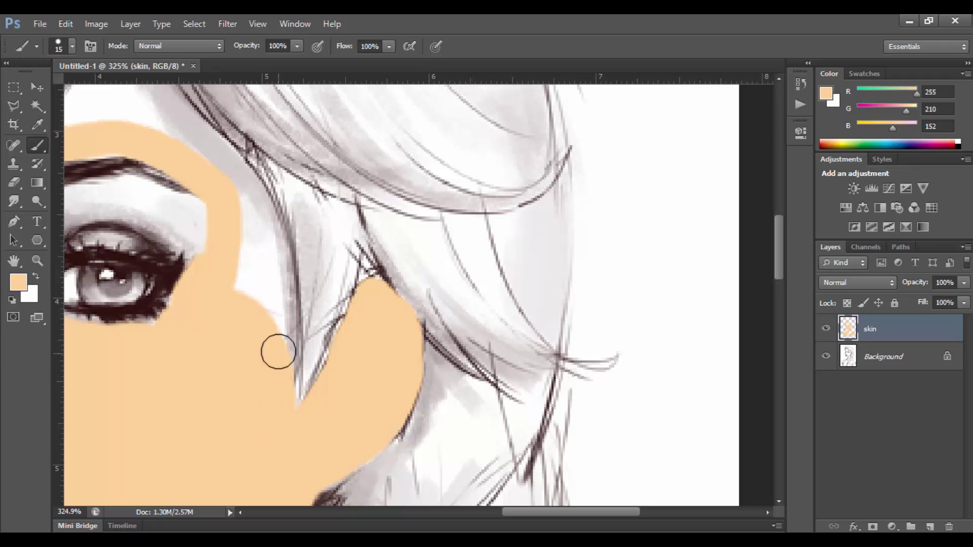
pyautogui.moveTo(278, 352)
pyautogui.mouseDown()
pyautogui.moveTo(233, 162)
pyautogui.moveTo(246, 321)
pyautogui.mouseUp()
# Erase the peach overflow near the hair strand tip
pyautogui.press('e')
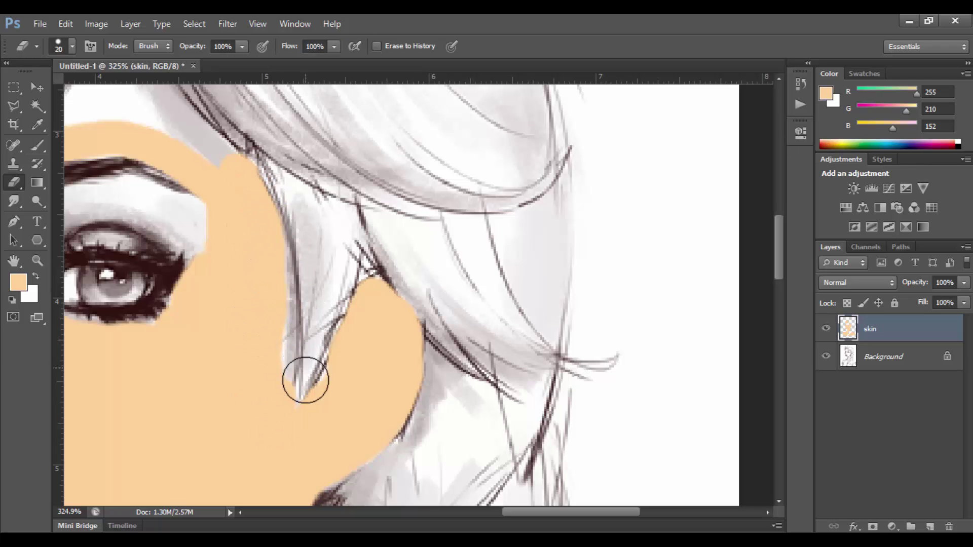
pyautogui.moveTo(305, 380); pyautogui.dragTo(311, 396)
pyautogui.press('b')
pyautogui.hscroll(-10, 273, 388)
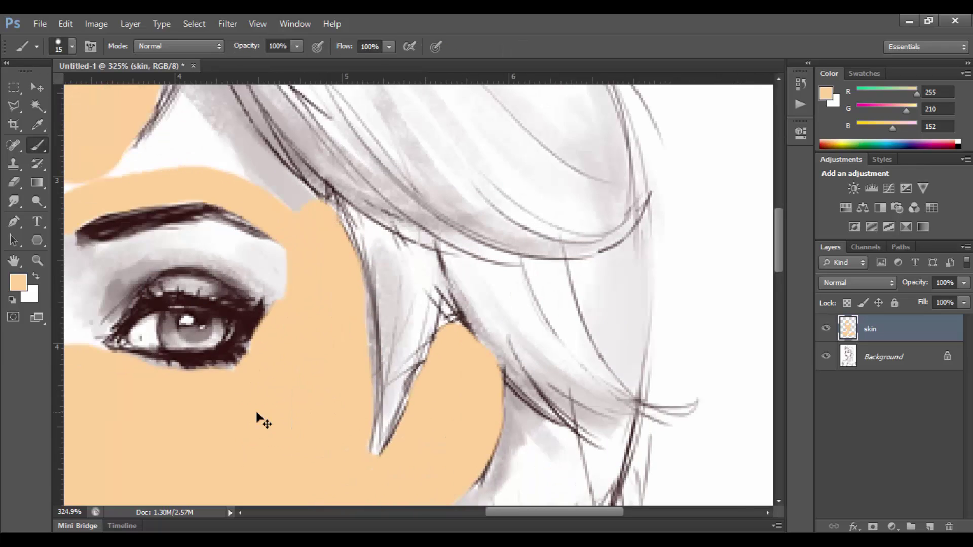
pyautogui.scroll(2, 256, 413)
pyautogui.press('l')
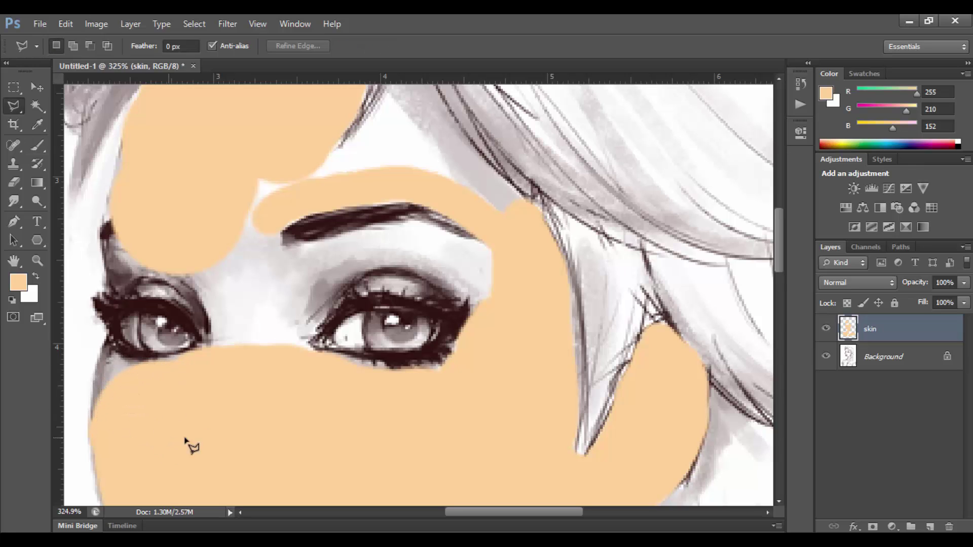
# Paint peach around the eyes, between the right brow and eye, and by the nose
pyautogui.click(170, 358)
pyautogui.press('b')
pyautogui.moveTo(87, 408); pyautogui.dragTo(152, 365)
pyautogui.hotkey('ctrl', 'd')
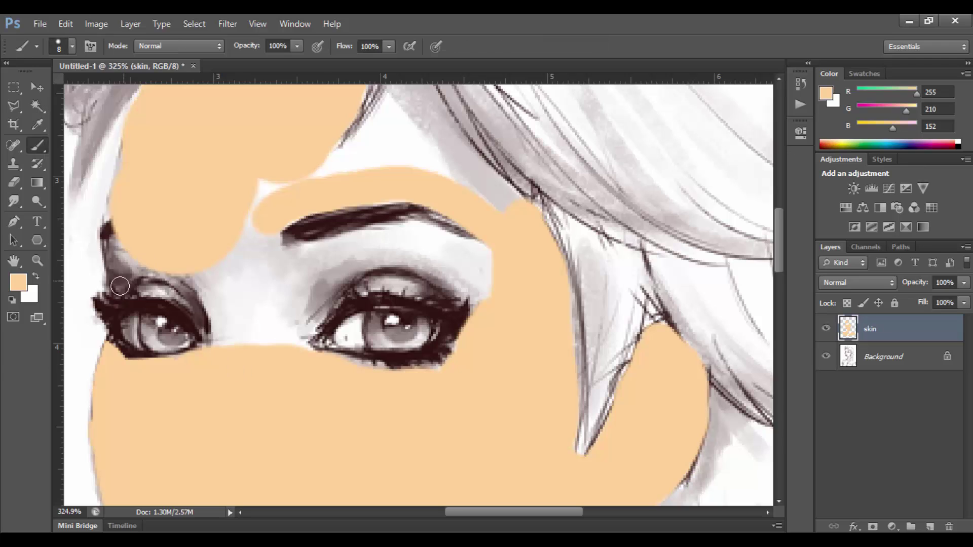
pyautogui.moveTo(175, 296); pyautogui.dragTo(225, 348)
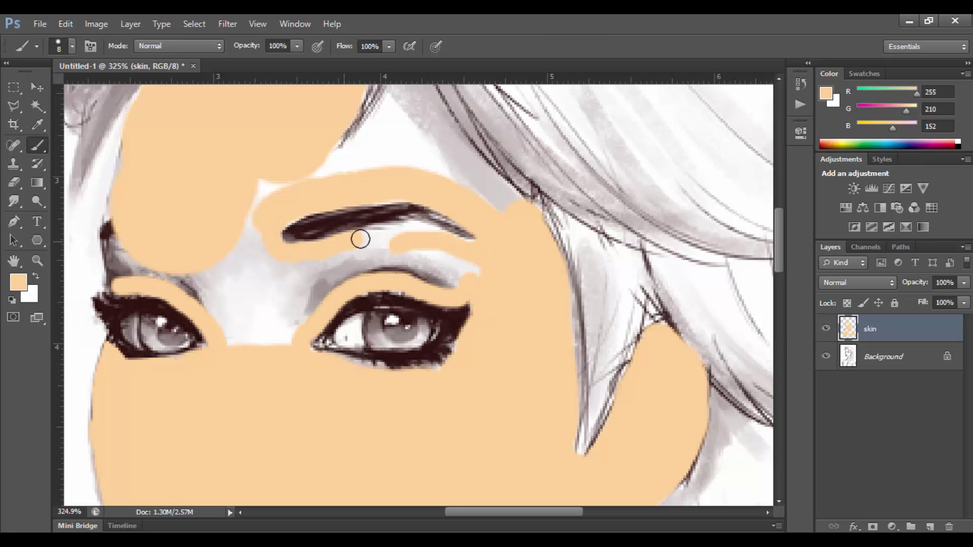
pyautogui.moveTo(422, 232)
pyautogui.mouseDown()
pyautogui.moveTo(306, 277)
pyautogui.moveTo(311, 308)
pyautogui.mouseUp()
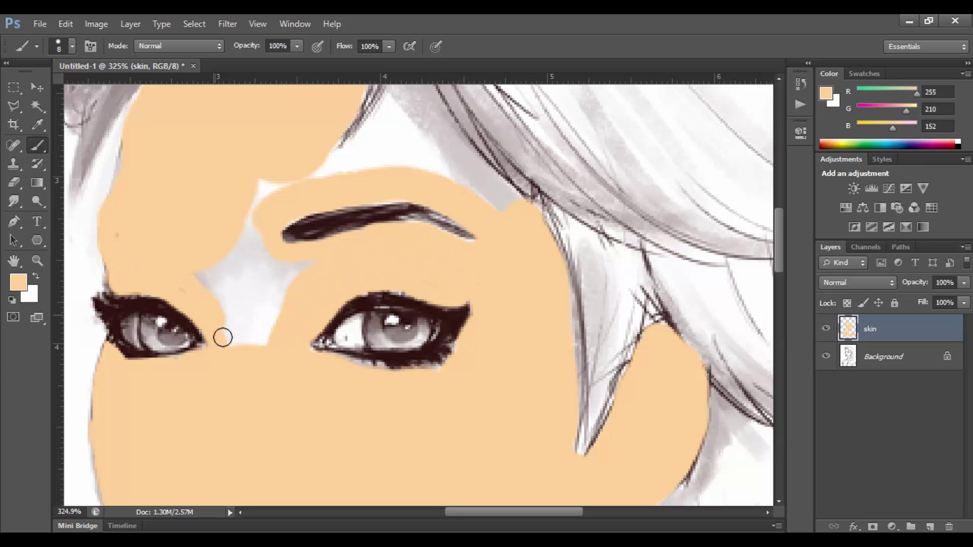
pyautogui.moveTo(248, 341)
pyautogui.mouseDown()
pyautogui.moveTo(293, 276)
pyautogui.moveTo(309, 147)
pyautogui.mouseUp()
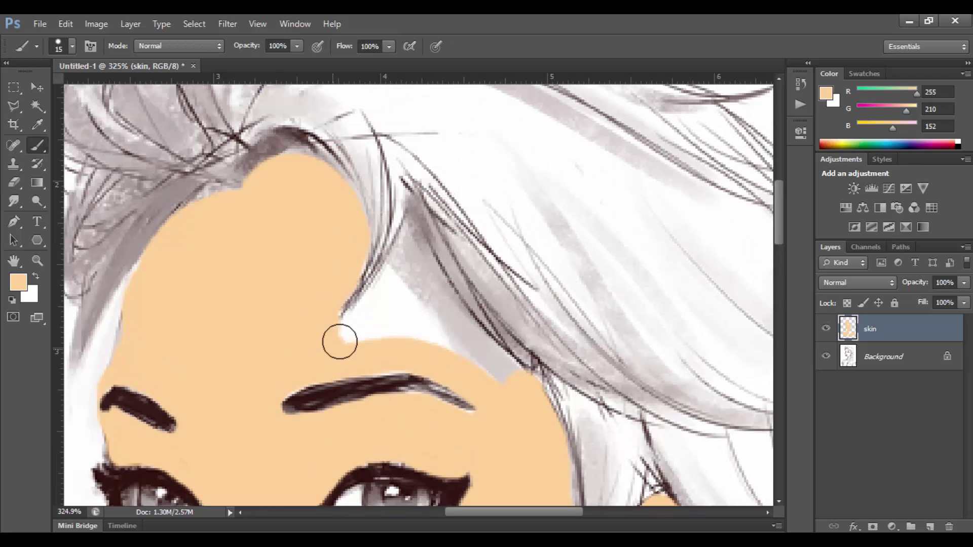
pyautogui.moveTo(338, 341); pyautogui.dragTo(361, 327)
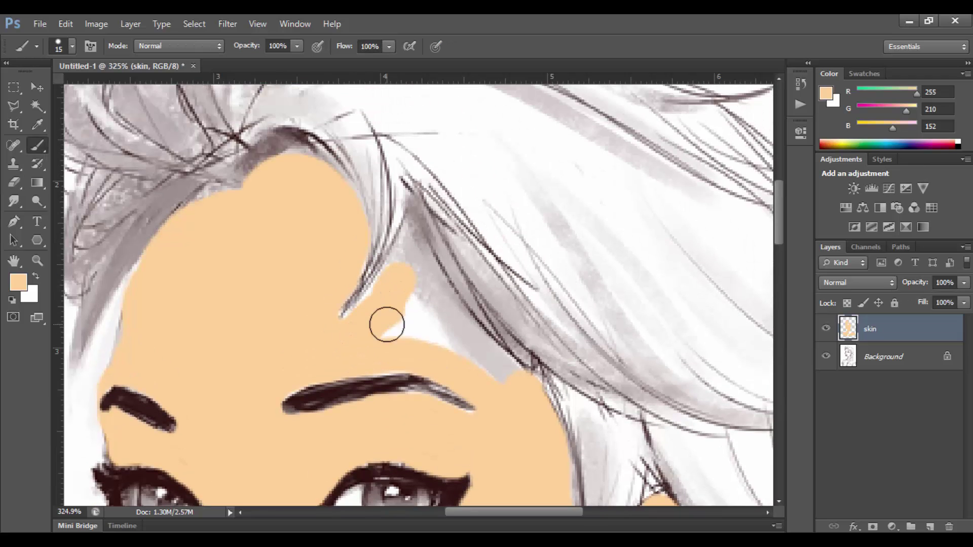
# Select the grey gap beside the brow with the Magic Wand and paint it peach
pyautogui.press('w')
pyautogui.click(446, 345)
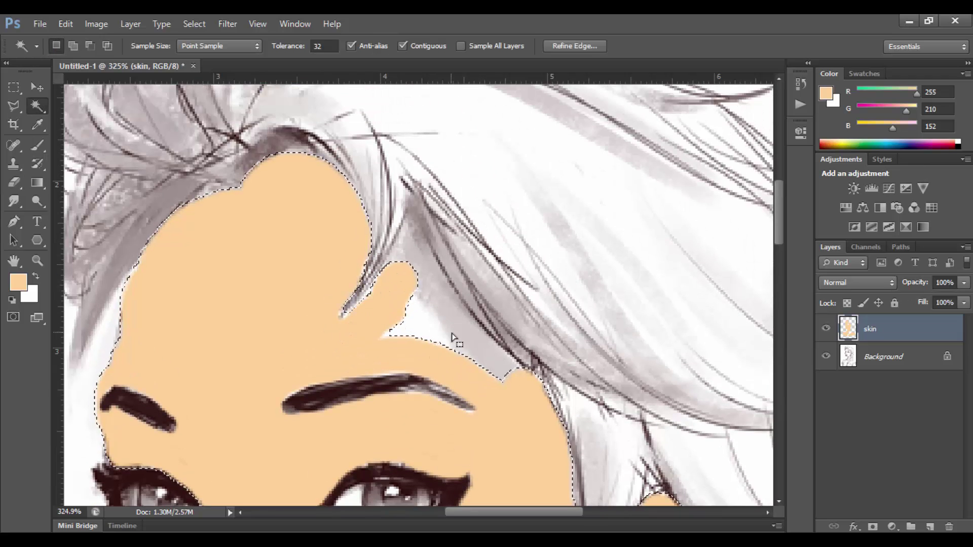
pyautogui.press('b')
pyautogui.moveTo(497, 373)
pyautogui.mouseDown()
pyautogui.moveTo(388, 290)
pyautogui.moveTo(450, 311)
pyautogui.mouseUp()
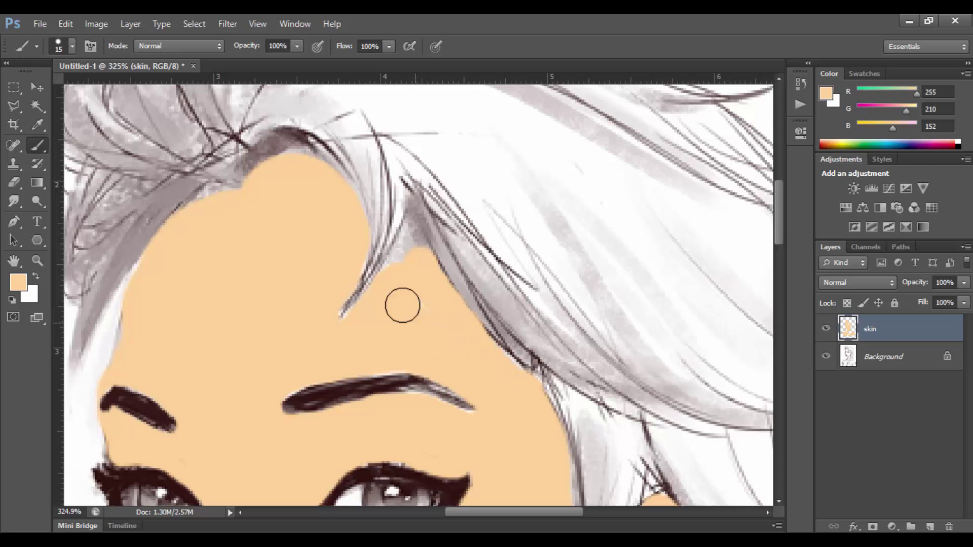
pyautogui.scroll(3, 402, 305)
# Fit the portrait on screen and set the skin layer to Multiply at 82% opacity
pyautogui.hotkey('ctrl', '0')
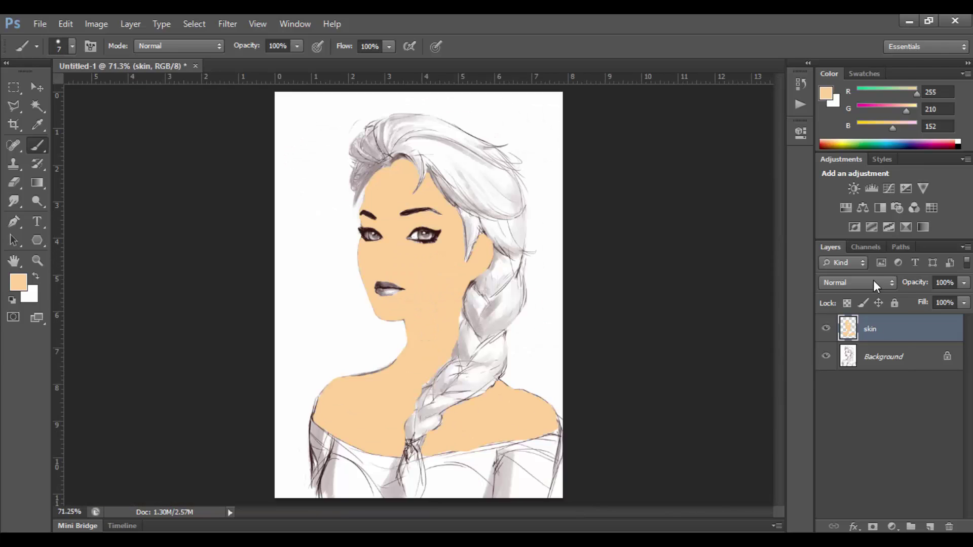
pyautogui.click(856, 282)
pyautogui.press('Down')
pyautogui.press('Down')
pyautogui.press('Down')
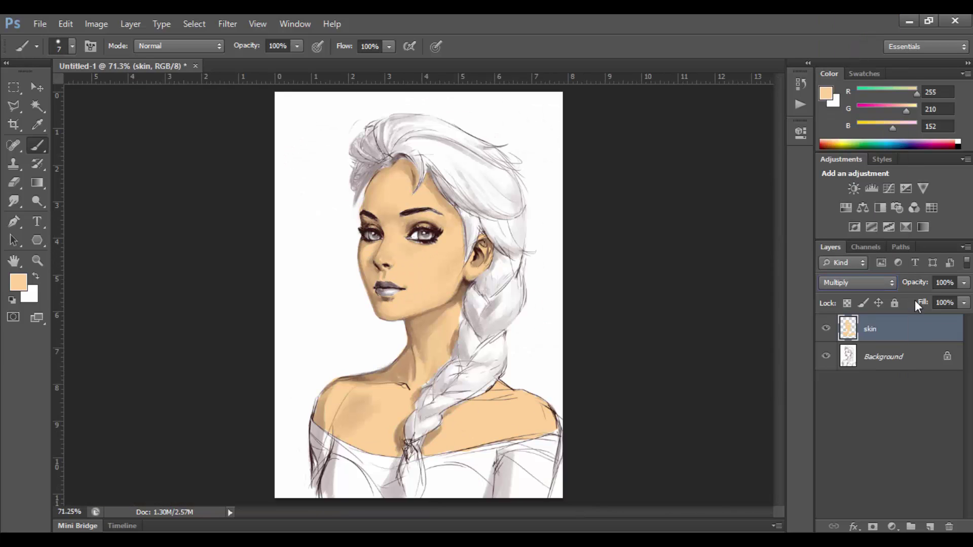
pyautogui.moveTo(916, 282); pyautogui.dragTo(910, 298)
# Add a new hair layer and pick pale yellow 251, 244, 188
pyautogui.click(930, 527)
pyautogui.write('hair')
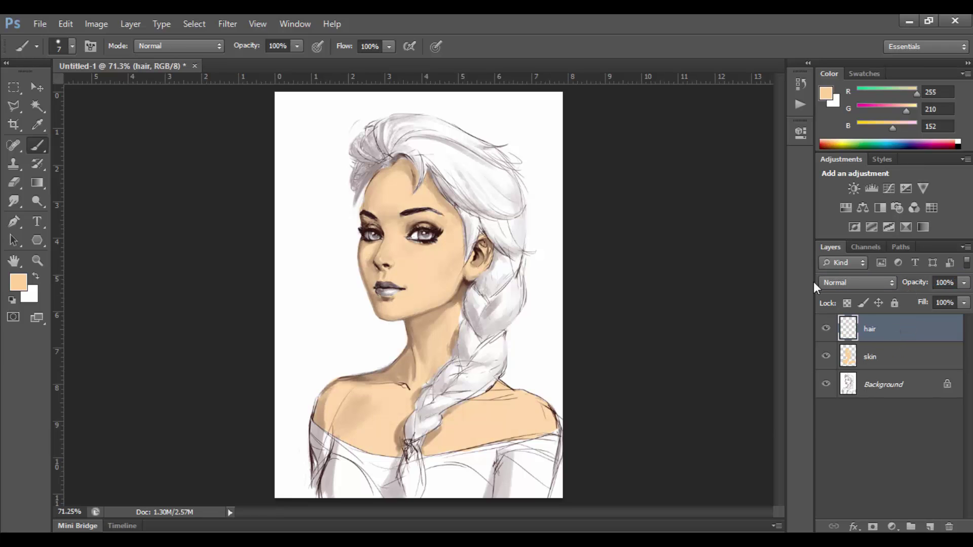
pyautogui.click(18, 282)
pyautogui.click(827, 373)
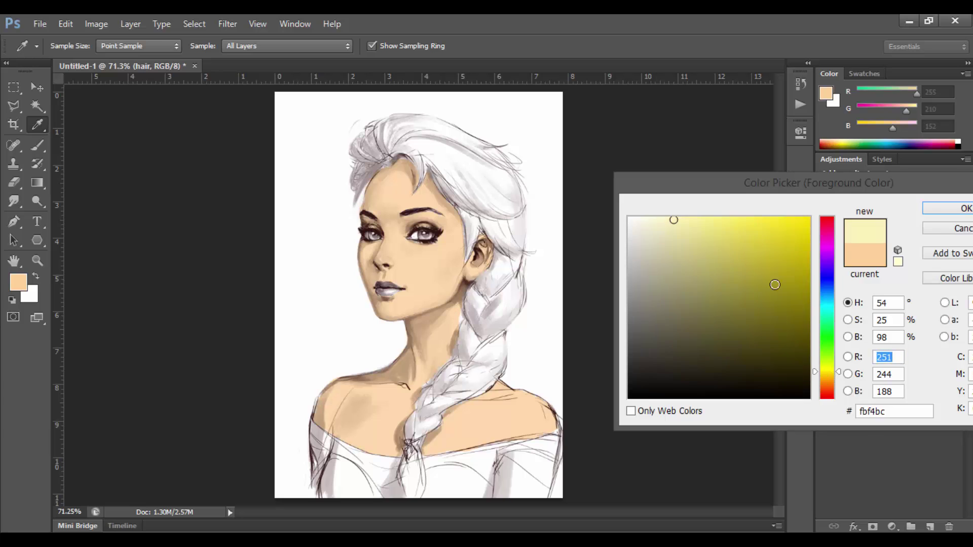
pyautogui.press('Return')
# Start painting pale yellow over the side hair strands
pyautogui.scroll(3, 437, 317)
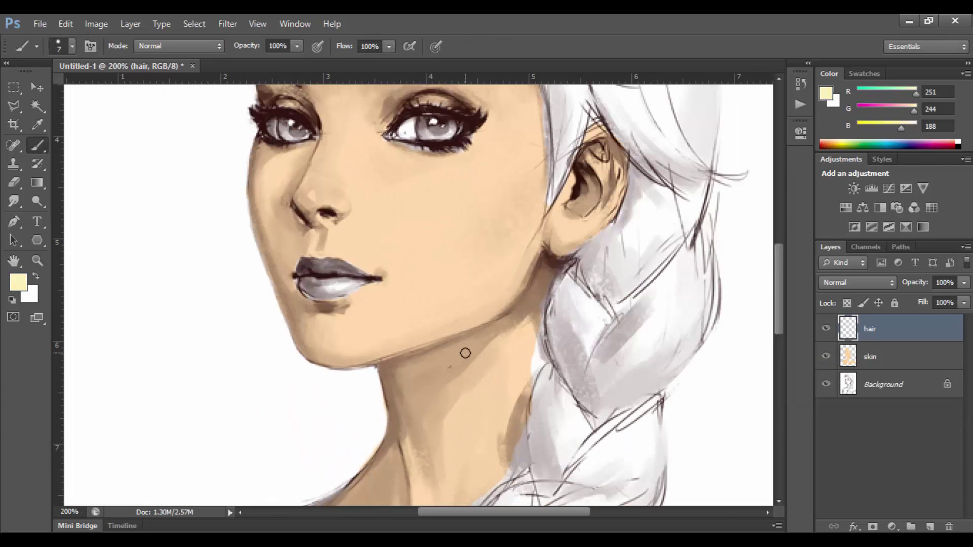
pyautogui.scroll(-5, 465, 351)
pyautogui.scroll(-5, 445, 369)
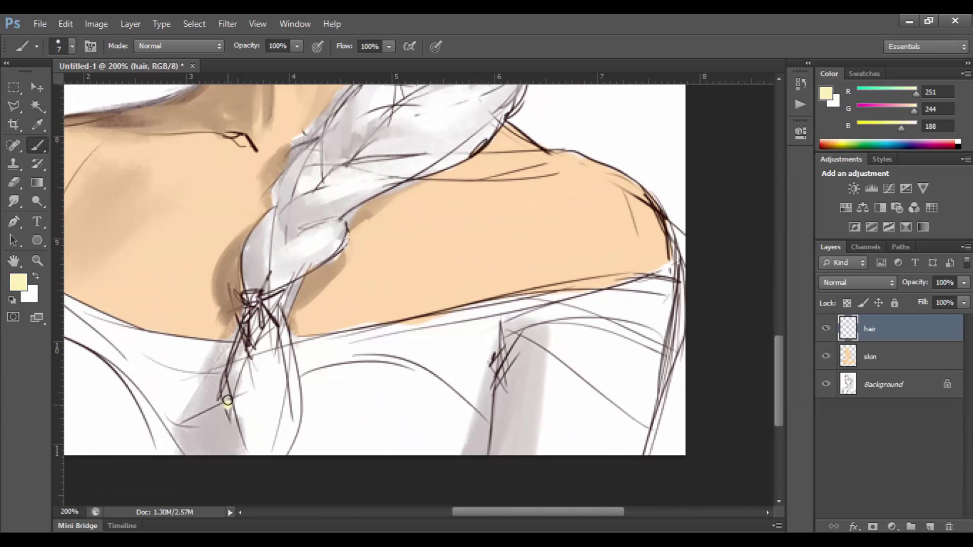
pyautogui.moveTo(247, 249); pyautogui.dragTo(276, 207)
pyautogui.scroll(2, 276, 208)
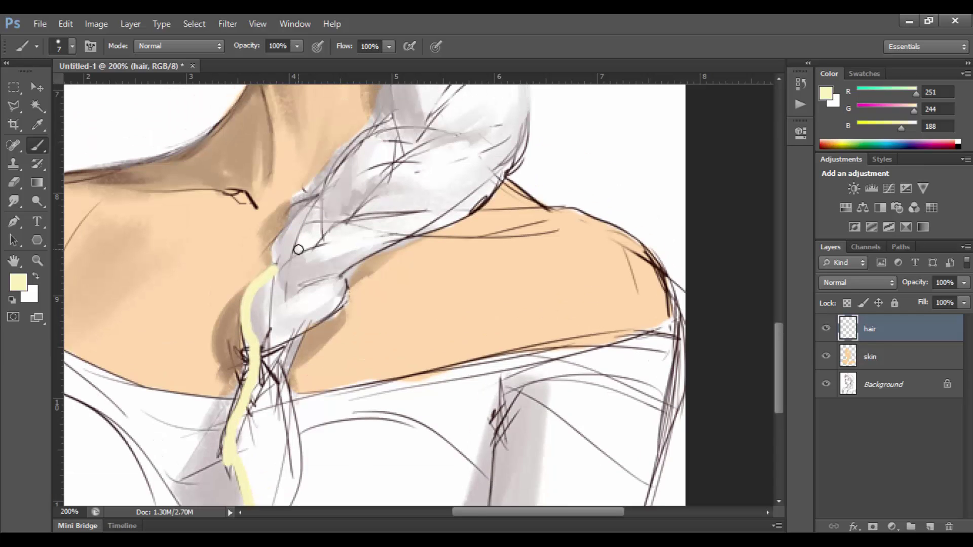
pyautogui.scroll(1, 273, 326)
pyautogui.moveTo(274, 327)
pyautogui.mouseDown()
pyautogui.moveTo(310, 256)
pyautogui.moveTo(370, 199)
pyautogui.mouseUp()
pyautogui.scroll(1, 370, 200)
pyautogui.scroll(3, 391, 348)
# Paint pale yellow along the hairline over the forehead
pyautogui.press(']')
pyautogui.press(']')
pyautogui.press(']')
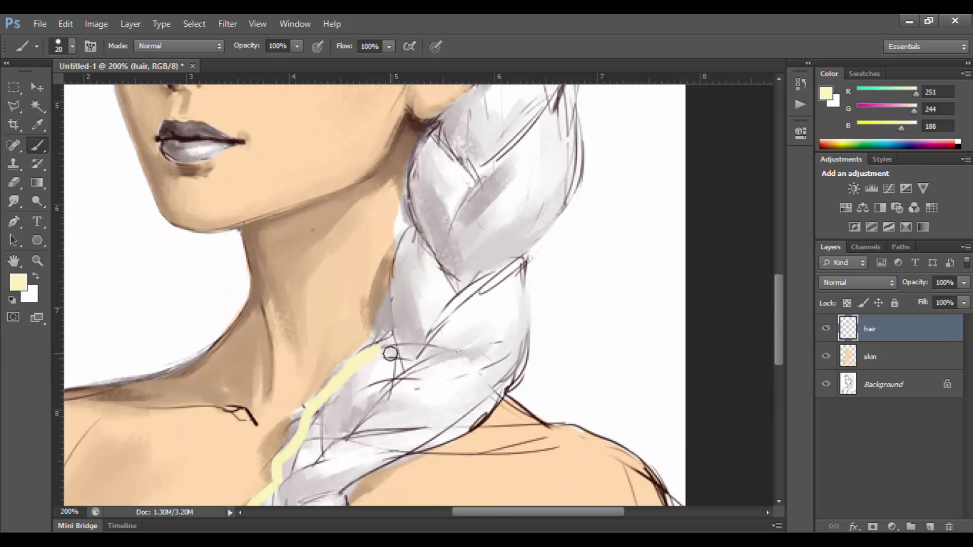
pyautogui.moveTo(391, 352); pyautogui.dragTo(428, 167)
pyautogui.scroll(3, 464, 293)
pyautogui.moveTo(464, 293)
pyautogui.mouseDown()
pyautogui.moveTo(506, 253)
pyautogui.moveTo(469, 139)
pyautogui.mouseUp()
pyautogui.press('[')
pyautogui.press('[')
pyautogui.scroll(2, 428, 198)
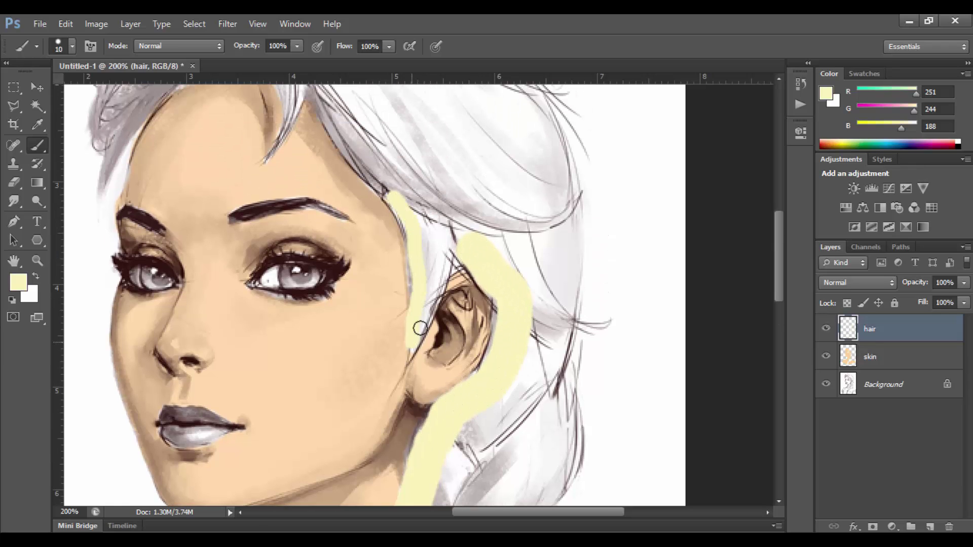
pyautogui.moveTo(420, 329); pyautogui.dragTo(459, 239)
pyautogui.scroll(2, 460, 258)
pyautogui.moveTo(363, 291)
pyautogui.mouseDown()
pyautogui.moveTo(267, 263)
pyautogui.moveTo(182, 188)
pyautogui.moveTo(102, 294)
pyautogui.moveTo(104, 206)
pyautogui.moveTo(265, 123)
pyautogui.moveTo(409, 175)
pyautogui.moveTo(549, 326)
pyautogui.moveTo(557, 395)
pyautogui.mouseUp()
# Paint pale yellow down the length of the braid
pyautogui.scroll(1, 98, 236)
pyautogui.press(']')
pyautogui.press(']')
pyautogui.press(']')
pyautogui.scroll(-4, 530, 256)
pyautogui.moveTo(530, 257)
pyautogui.mouseDown()
pyautogui.moveTo(564, 326)
pyautogui.moveTo(538, 456)
pyautogui.mouseUp()
pyautogui.scroll(-1, 514, 378)
pyautogui.scroll(-3, 513, 378)
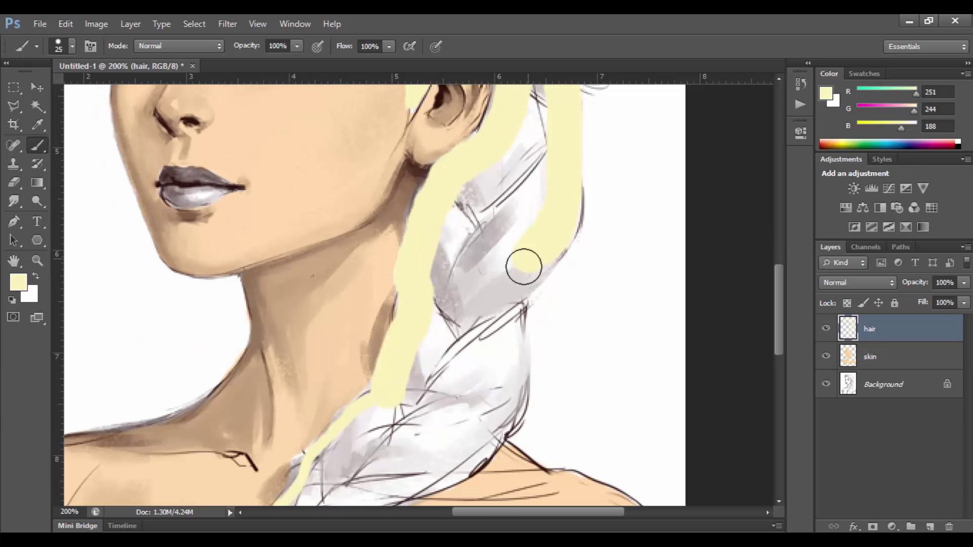
pyautogui.moveTo(524, 263); pyautogui.dragTo(495, 430)
pyautogui.scroll(-2, 386, 307)
pyautogui.scroll(-2, 387, 307)
pyautogui.moveTo(487, 162)
pyautogui.mouseDown()
pyautogui.moveTo(383, 211)
pyautogui.moveTo(278, 326)
pyautogui.moveTo(284, 448)
pyautogui.moveTo(254, 326)
pyautogui.moveTo(364, 184)
pyautogui.moveTo(426, 199)
pyautogui.mouseUp()
pyautogui.scroll(-2, 283, 370)
# Fill the remaining white gaps beside the ear with pale yellow
pyautogui.scroll(2, 258, 322)
pyautogui.scroll(3, 426, 200)
pyautogui.moveTo(487, 222); pyautogui.dragTo(441, 217)
pyautogui.scroll(2, 440, 217)
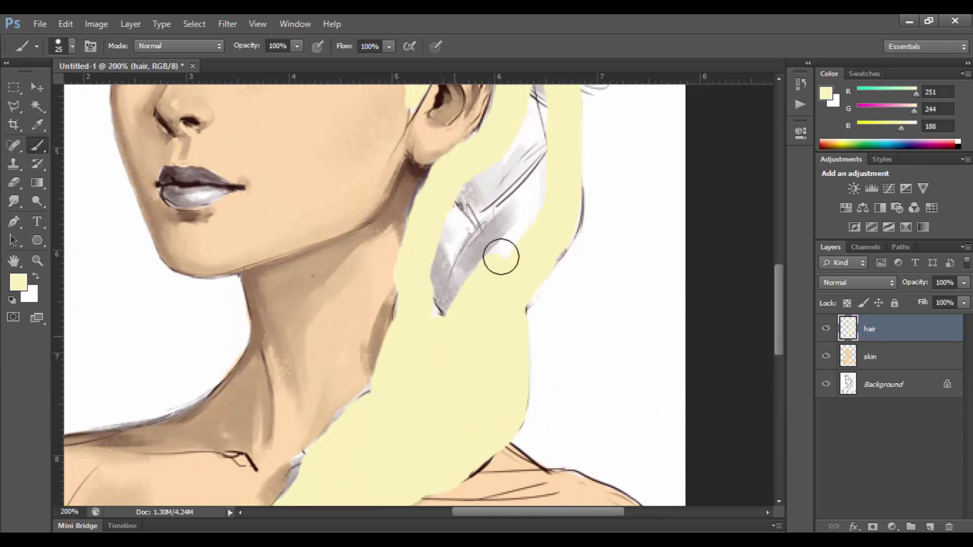
pyautogui.moveTo(501, 257); pyautogui.dragTo(471, 206)
pyautogui.scroll(2, 481, 225)
pyautogui.moveTo(491, 245); pyautogui.dragTo(530, 245)
pyautogui.scroll(4, 527, 233)
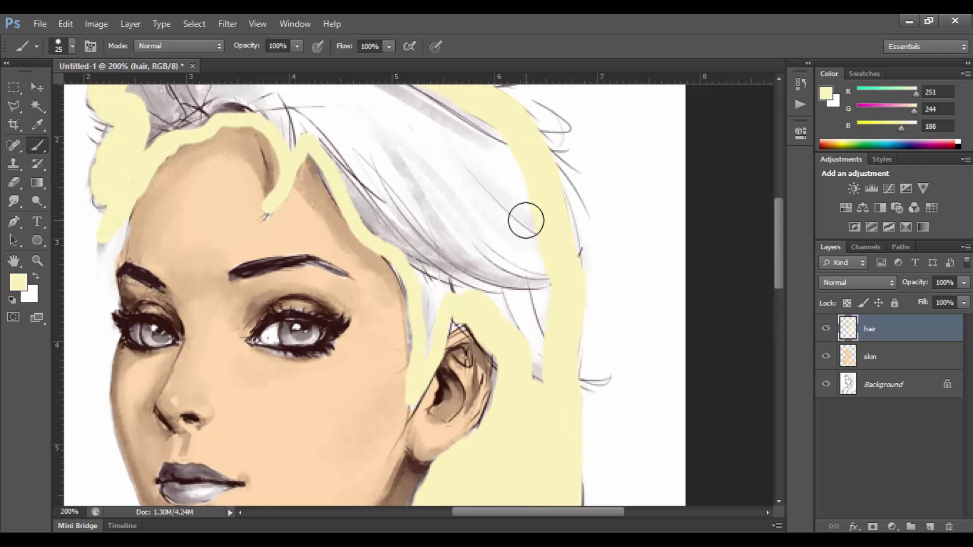
pyautogui.moveTo(515, 367)
pyautogui.mouseDown()
pyautogui.moveTo(532, 282)
pyautogui.moveTo(413, 244)
pyautogui.moveTo(449, 185)
pyautogui.mouseUp()
# Cover the large top hair areas with a bigger brush, then view the whole portrait
pyautogui.press(']')
pyautogui.press(']')
pyautogui.scroll(3, 505, 268)
pyautogui.scroll(2, 304, 193)
pyautogui.moveTo(163, 195)
pyautogui.mouseDown()
pyautogui.moveTo(228, 162)
pyautogui.moveTo(275, 169)
pyautogui.moveTo(373, 211)
pyautogui.mouseUp()
pyautogui.press('[')
pyautogui.scroll(-2, 405, 254)
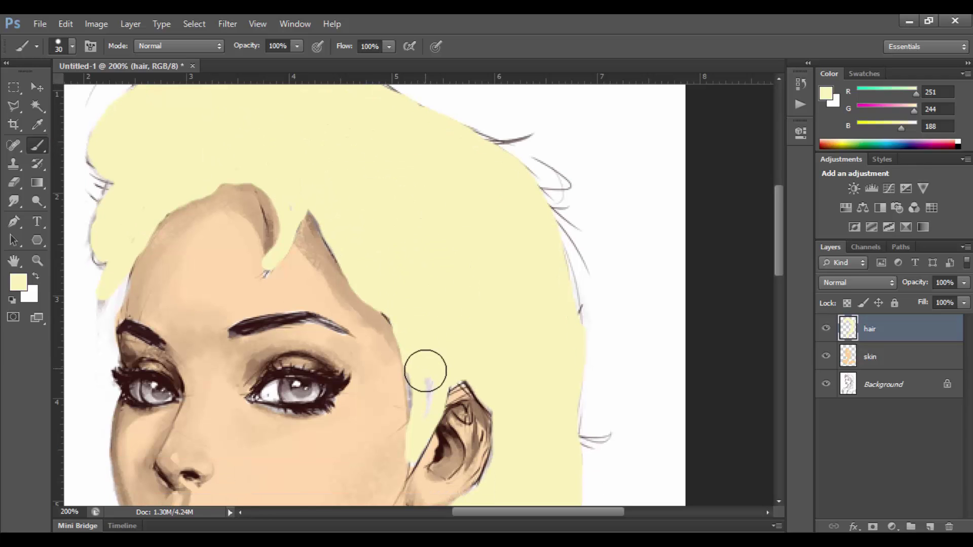
pyautogui.scroll(-2, 420, 402)
pyautogui.scroll(-5, 402, 269)
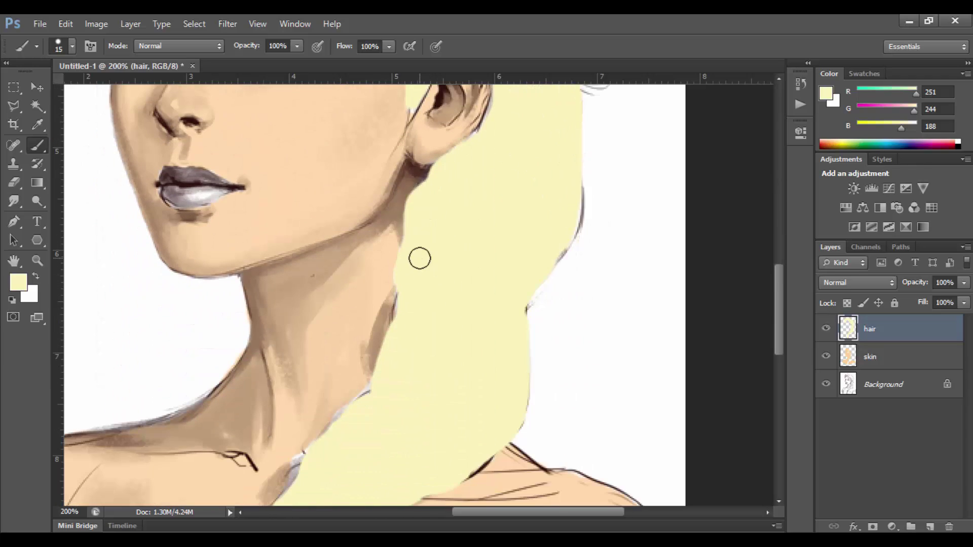
pyautogui.hotkey('ctrl', '0')
# Clear the skin selection and begin cycling blend modes on the pale-yellow hair layer
pyautogui.press('w')
pyautogui.keyDown('ctrl'); pyautogui.click(848, 356); pyautogui.keyUp('ctrl')
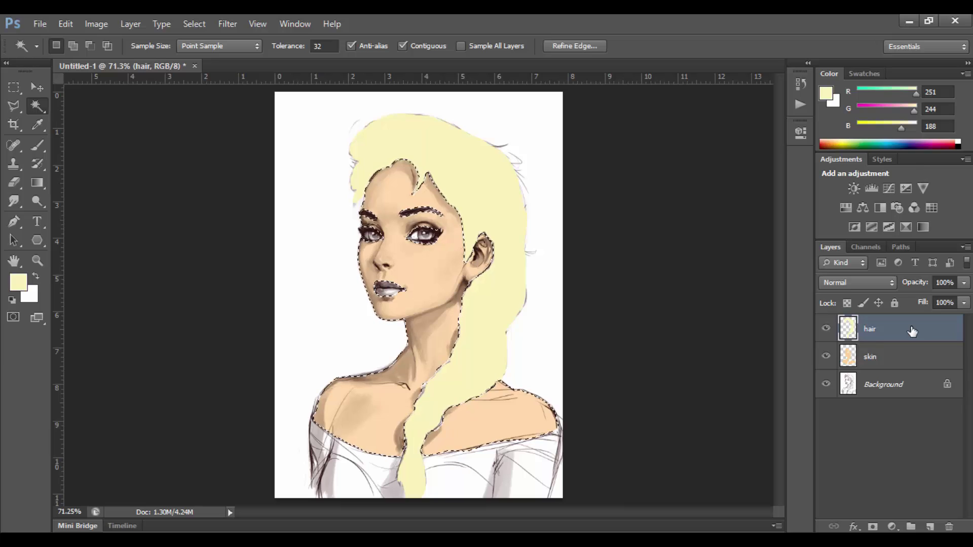
pyautogui.hotkey('ctrl', 'd')
pyautogui.click(857, 282)
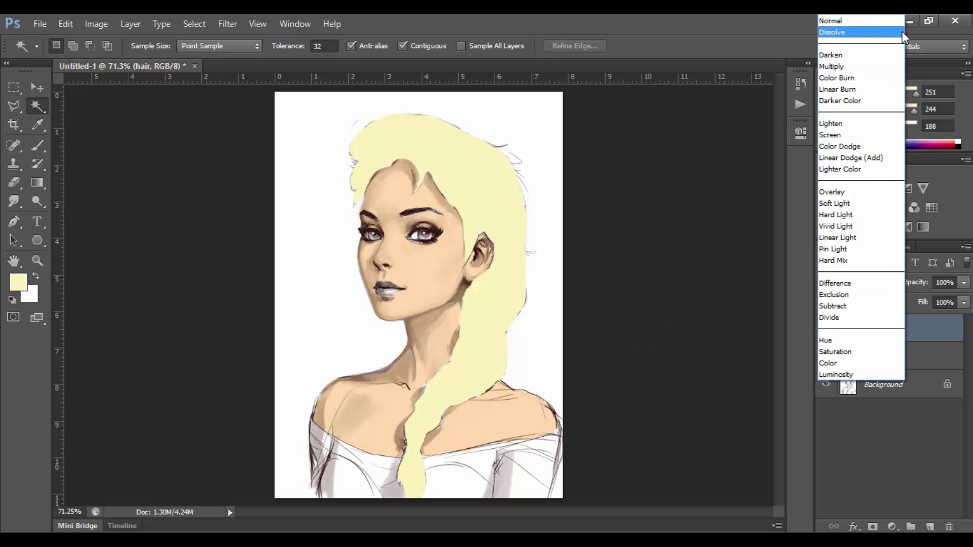
pyautogui.click(902, 33)
pyautogui.hotkey('shift', '+')
pyautogui.hotkey('shift', '+')
# Settle the hair layer on Linear Burn and add a new empty layer above it
pyautogui.hotkey('shift', '+')
pyautogui.hotkey('shift', '+')
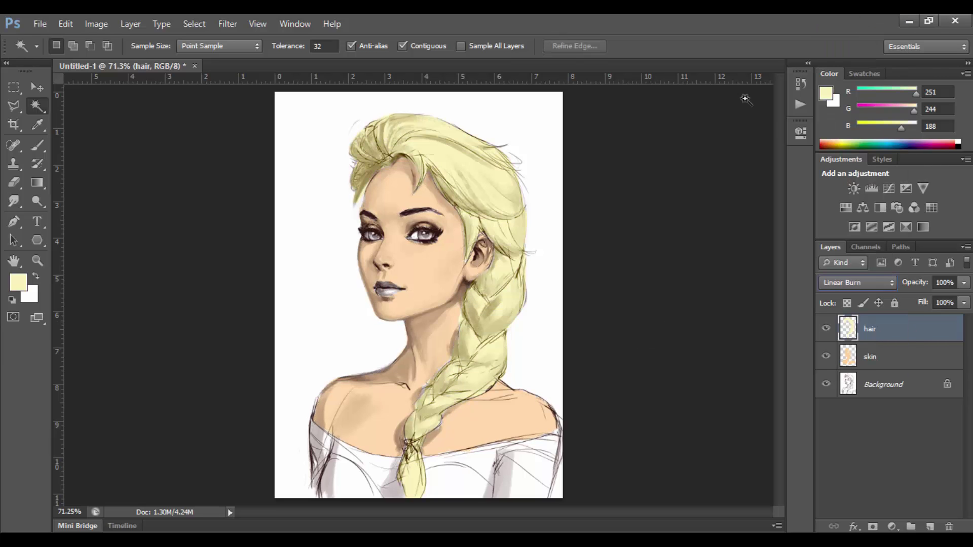
pyautogui.click(857, 283)
pyautogui.click(828, 65)
pyautogui.click(857, 283)
pyautogui.click(835, 82)
pyautogui.hotkey('shift', '+')
pyautogui.hotkey('shift', '+')
pyautogui.hotkey('shift', '+')
pyautogui.hotkey('shift', '+')
pyautogui.hotkey('shift', '+')
pyautogui.hotkey('shift', '+')
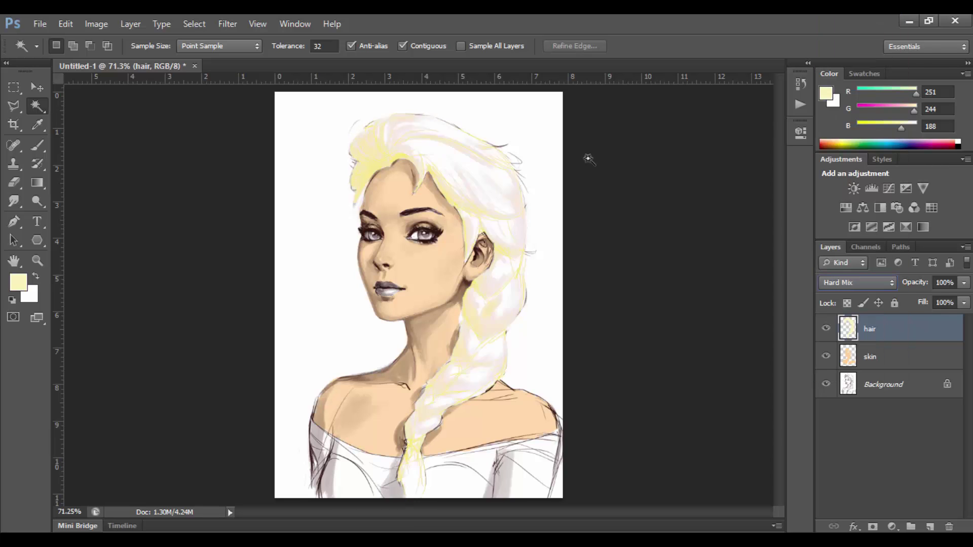
pyautogui.hotkey('shift', '-')
pyautogui.hotkey('shift', '-')
pyautogui.hotkey('shift', '-')
pyautogui.hotkey('shift', '-')
pyautogui.hotkey('shift', '-')
pyautogui.hotkey('shift', '-')
pyautogui.hotkey('shift', '-')
pyautogui.hotkey('shift', '-')
pyautogui.hotkey('shift', '-')
pyautogui.hotkey('shift', '-')
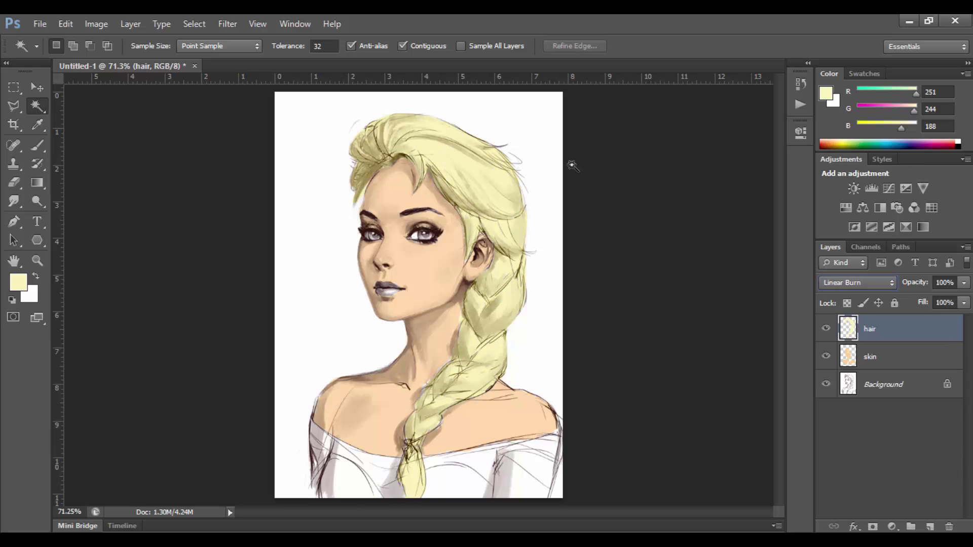
pyautogui.hotkey('ctrl', 'shift', 'alt', 'n')
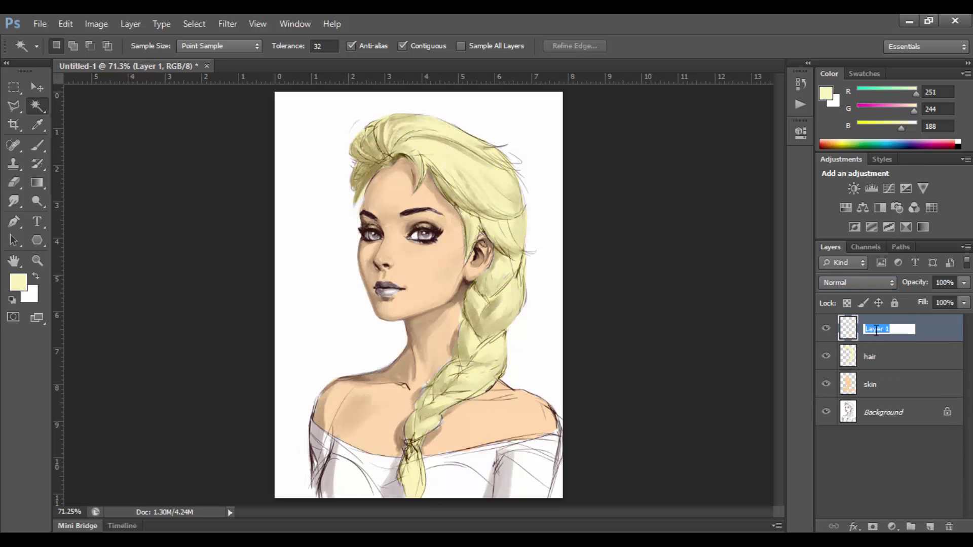
# Name the layer facial features, zoom in on the face, and choose a vivid purple
pyautogui.press('z')
pyautogui.click(405, 238)
pyautogui.press('b')
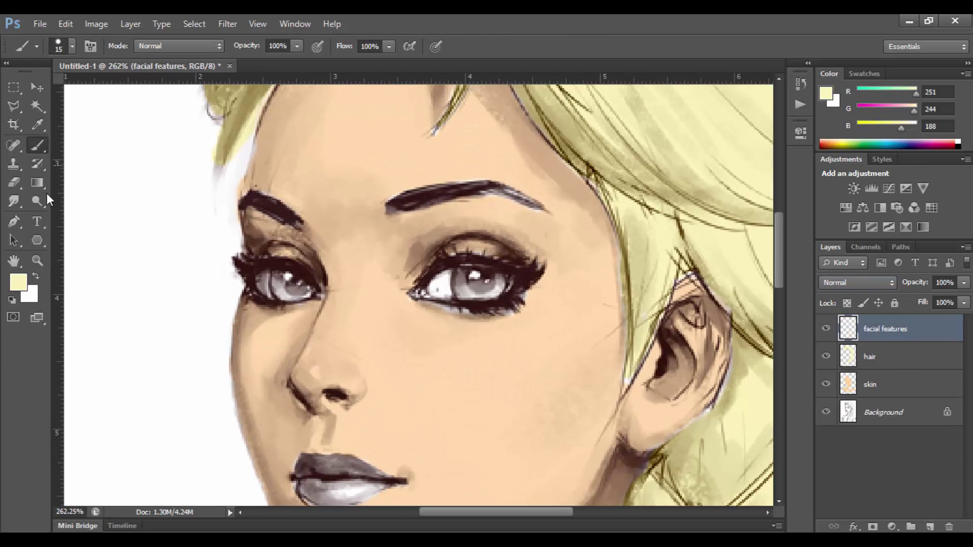
pyautogui.press('i')
pyautogui.click(18, 281)
pyautogui.click(827, 253)
pyautogui.click(923, 211)
# Brush purple eyeshadow over the right and left eyelids
pyautogui.press('b')
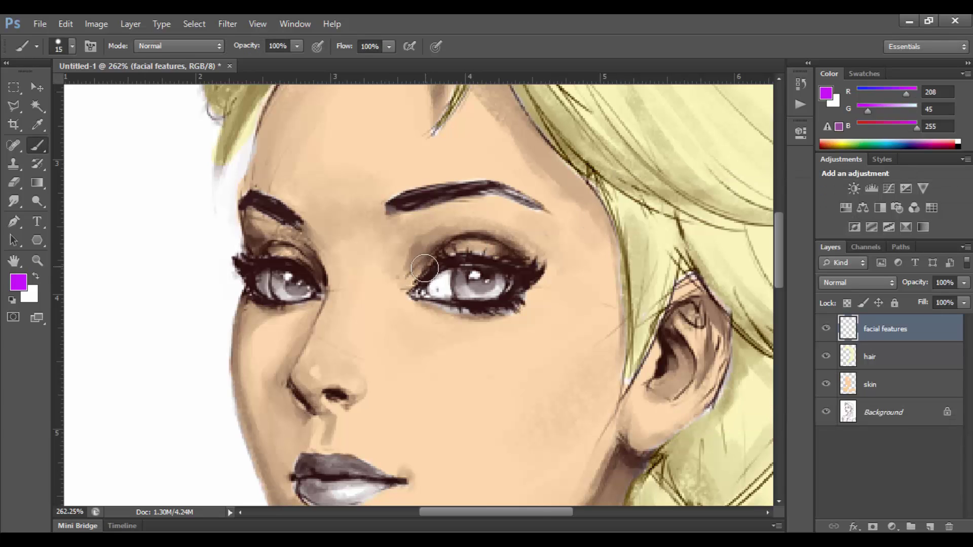
pyautogui.click(72, 45)
pyautogui.moveTo(413, 279); pyautogui.dragTo(447, 264)
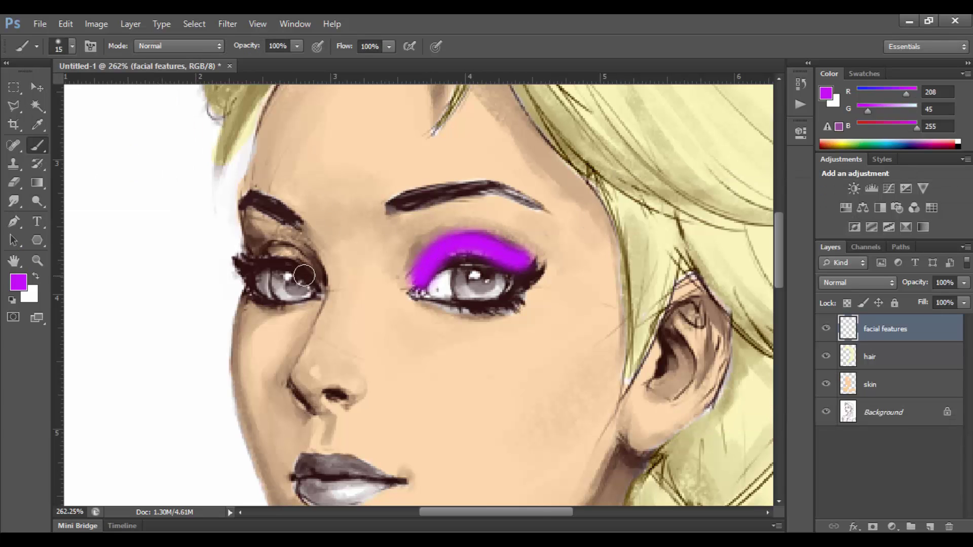
pyautogui.moveTo(304, 276)
pyautogui.mouseDown()
pyautogui.moveTo(232, 219)
pyautogui.moveTo(215, 219)
pyautogui.mouseUp()
# Blend the eyeshadow layer in Multiply at 80% opacity and zoom back in on the face
pyautogui.write('e72')
pyautogui.press('Return')
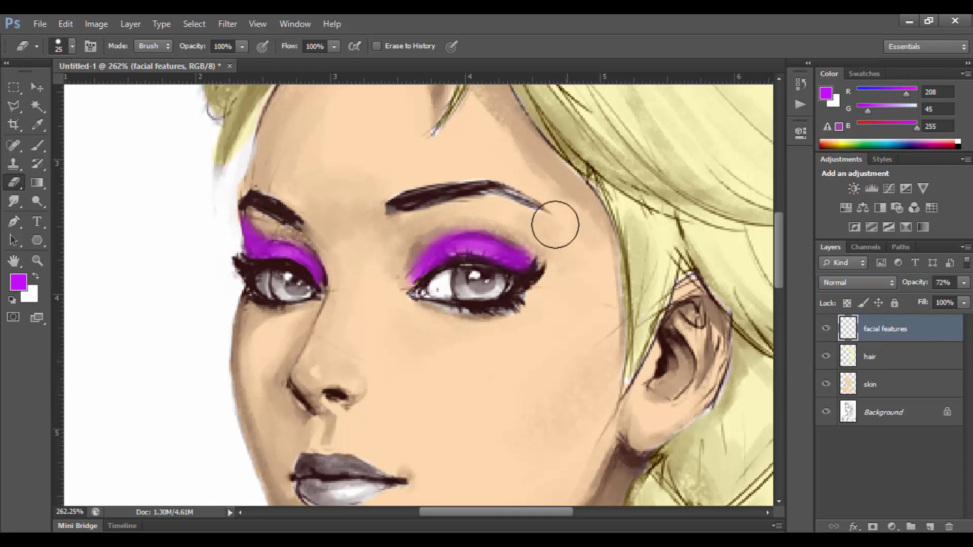
pyautogui.moveTo(915, 282); pyautogui.dragTo(952, 283)
pyautogui.click(856, 282)
pyautogui.press('Down')
pyautogui.press('Down')
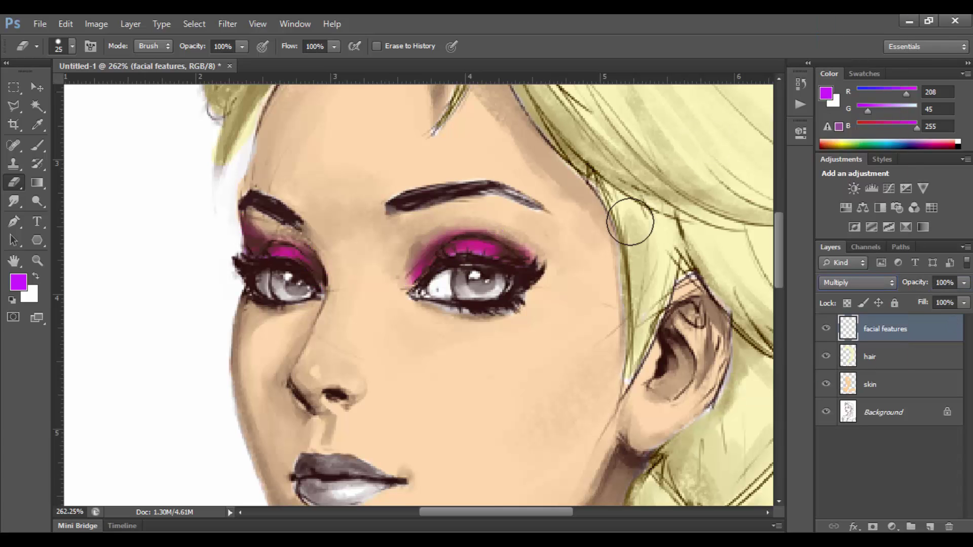
pyautogui.press('Down')
pyautogui.hotkey('ctrl', '0')
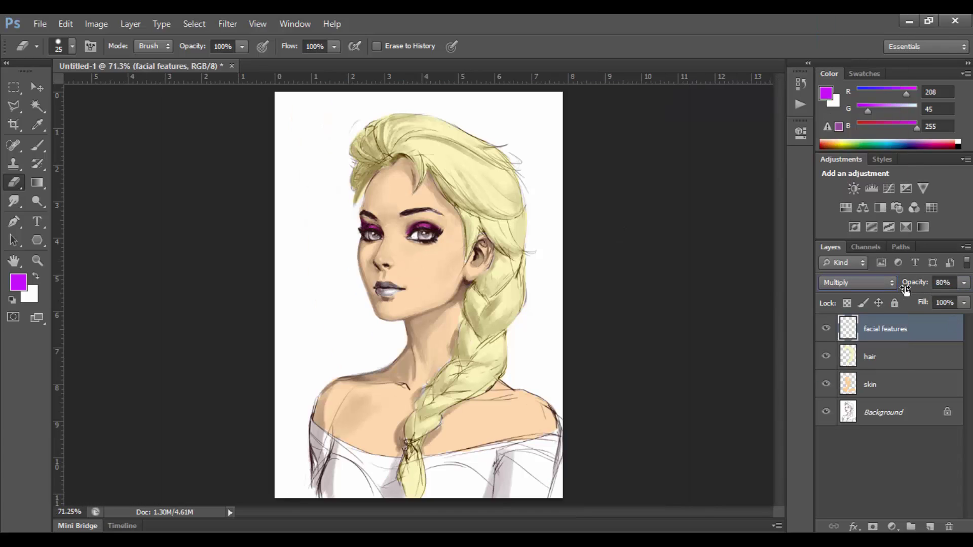
pyautogui.hotkey('ctrl', '+')
pyautogui.hotkey('ctrl', '+')
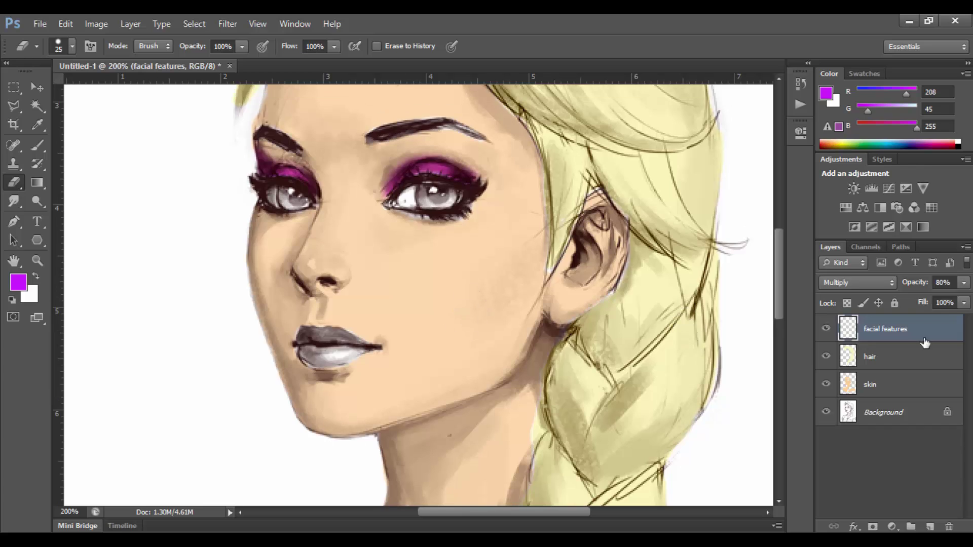
# Add a magenta Color Overlay in Darker Color mode to the facial features layer
pyautogui.doubleClick(928, 341)
pyautogui.click(581, 245)
pyautogui.click(858, 123)
pyautogui.click(955, 211)
pyautogui.moveTo(827, 140); pyautogui.dragTo(831, 146)
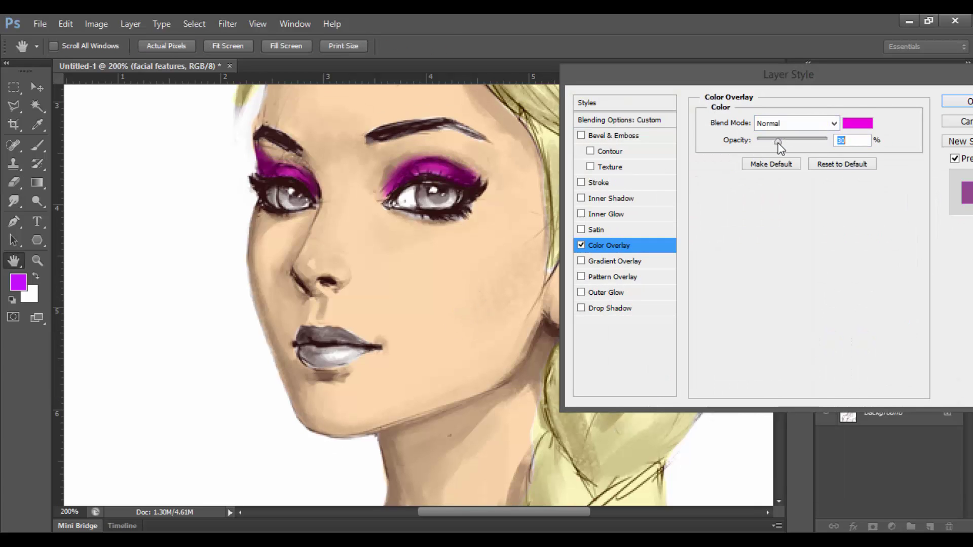
pyautogui.click(796, 123)
pyautogui.click(781, 215)
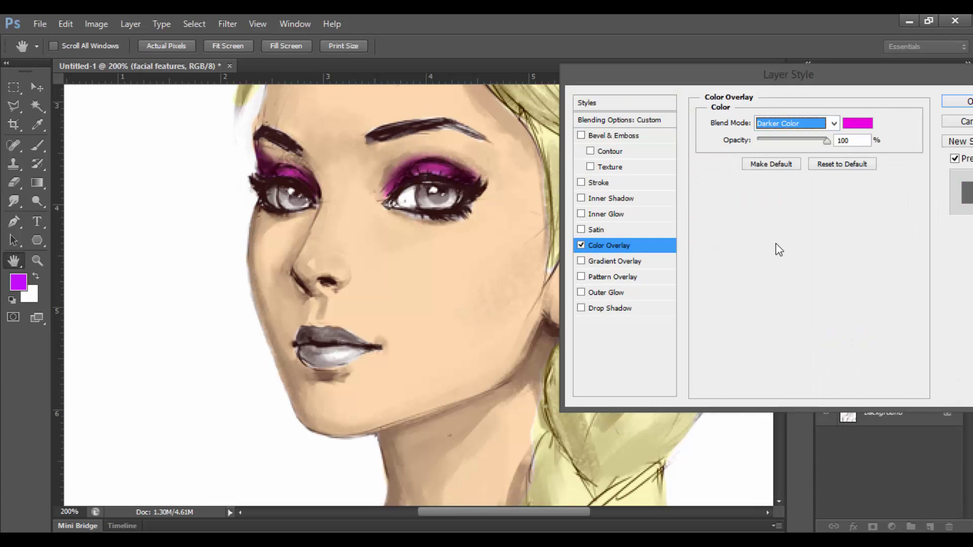
# Add a magenta Drop Shadow to the eyeshadow at 28% opacity
pyautogui.click(638, 312)
pyautogui.click(858, 123)
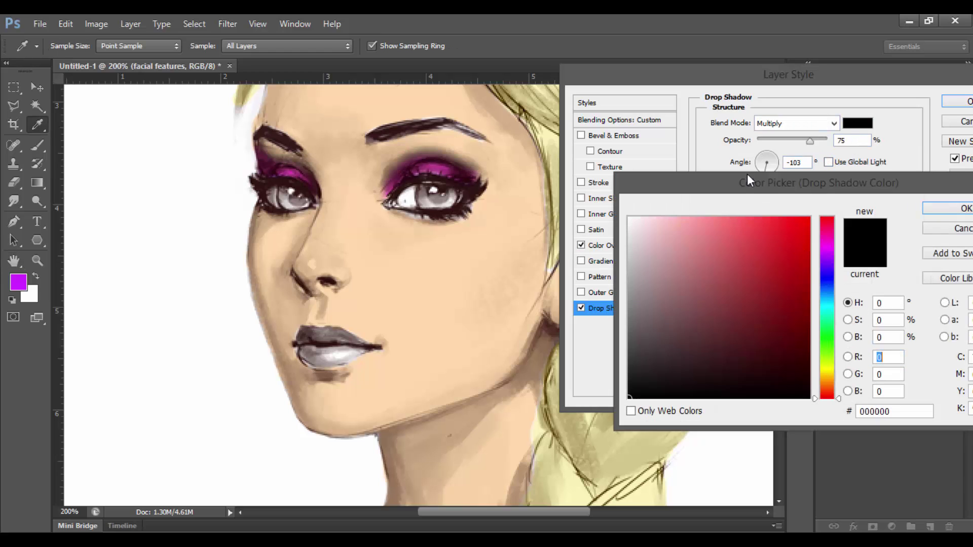
pyautogui.click(949, 202)
pyautogui.click(581, 308)
pyautogui.moveTo(810, 141); pyautogui.dragTo(776, 141)
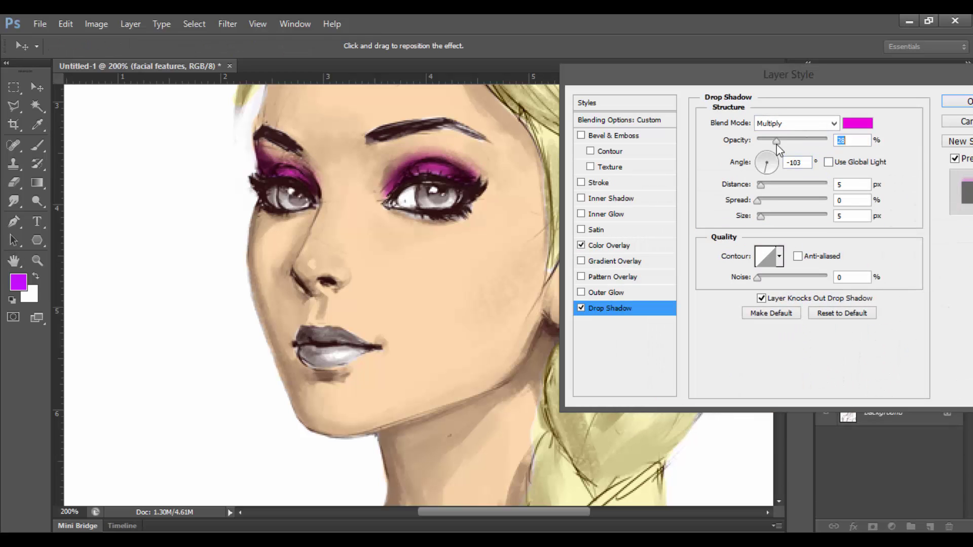
# Change the overlay colour to deep purple and try several overlay blend modes
pyautogui.click(628, 248)
pyautogui.click(857, 123)
pyautogui.moveTo(817, 333); pyautogui.dragTo(811, 271)
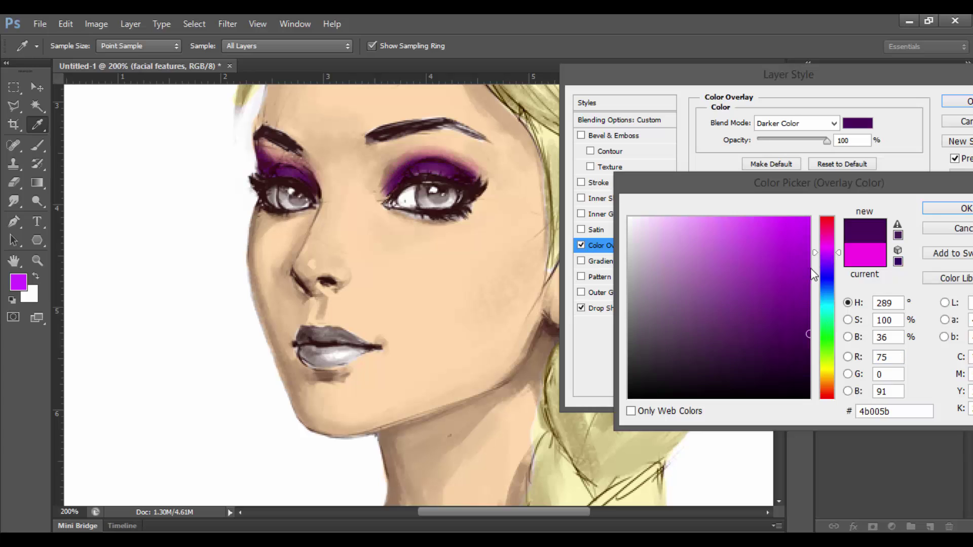
pyautogui.press('Return')
pyautogui.click(791, 123)
pyautogui.click(773, 137)
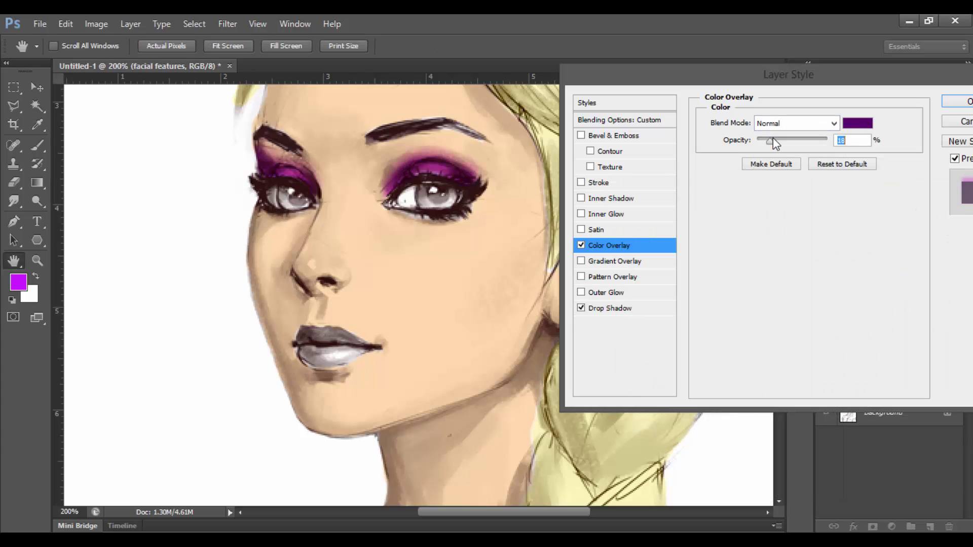
pyautogui.press('Tab')
pyautogui.click(834, 123)
pyautogui.press('Down')
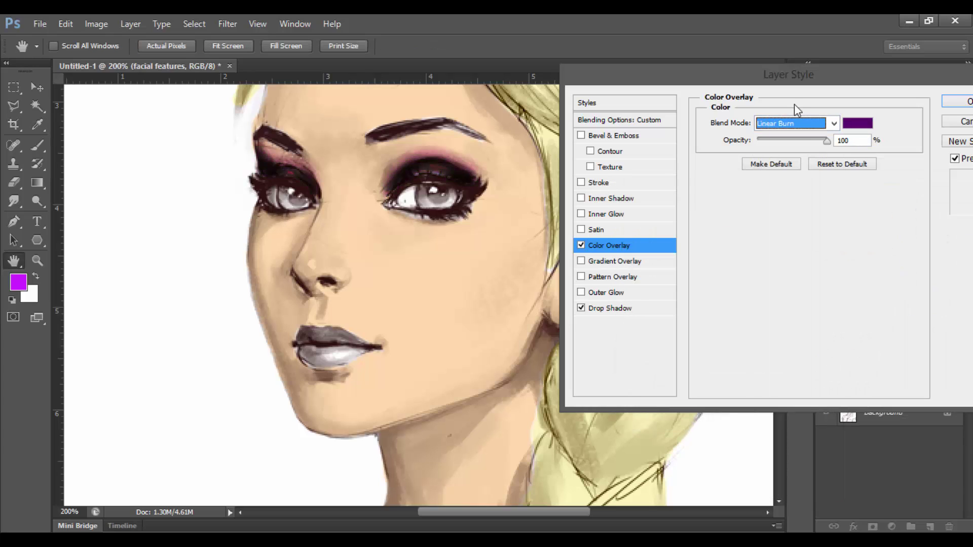
pyautogui.press('Down')
pyautogui.press('Down')
pyautogui.press('Down')
pyautogui.press('Down')
pyautogui.press('Down')
pyautogui.press('Down')
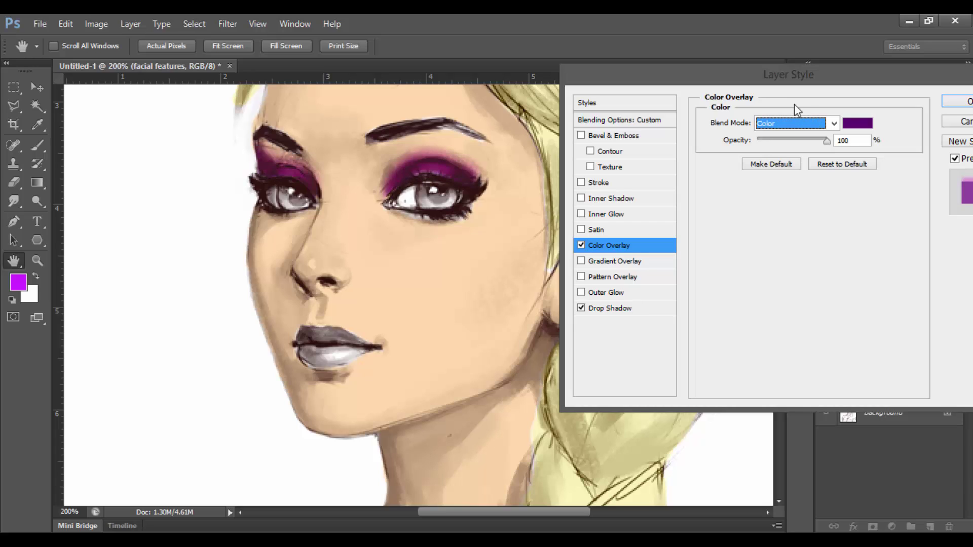
pyautogui.press('Down')
# Set the drop shadow to 53% opacity with distance 6
pyautogui.click(631, 308)
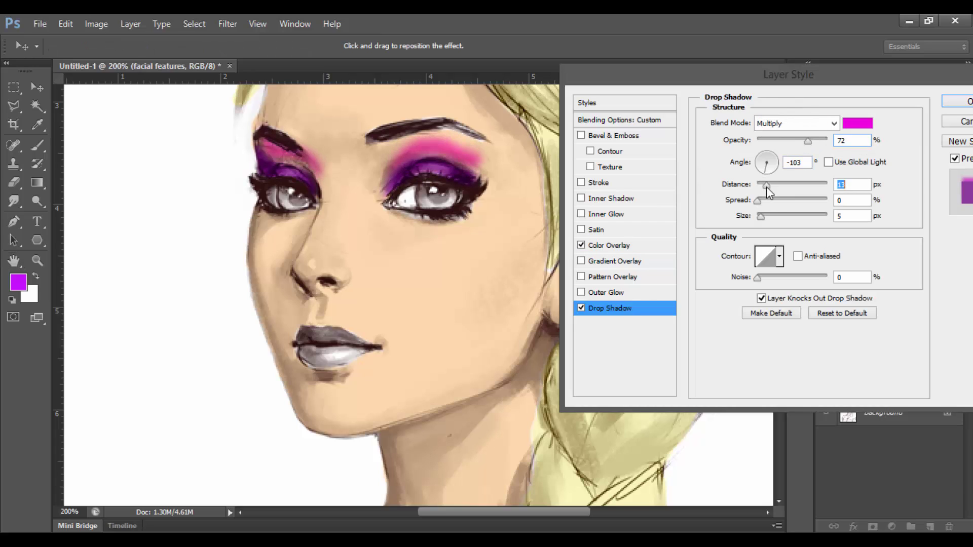
pyautogui.moveTo(761, 184); pyautogui.dragTo(764, 185)
pyautogui.moveTo(783, 141); pyautogui.dragTo(794, 141)
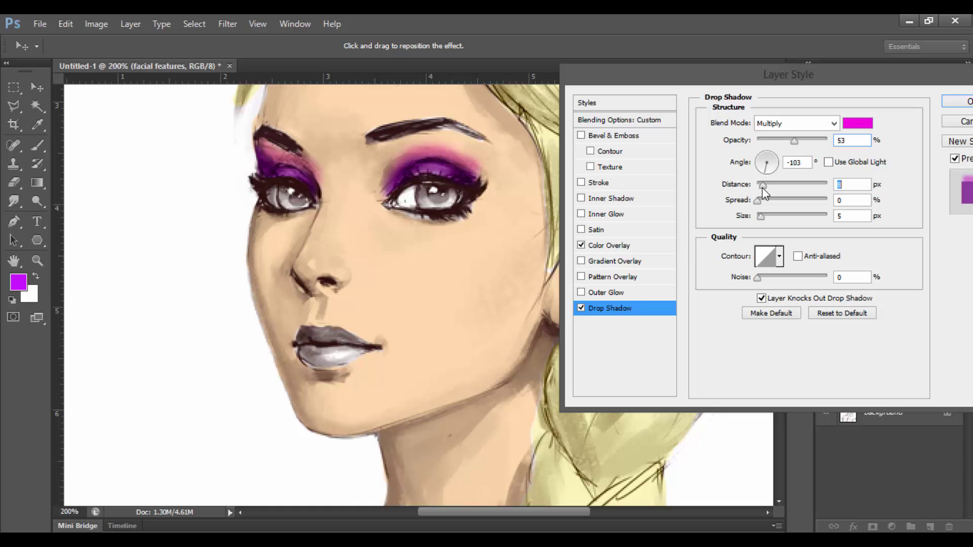
pyautogui.moveTo(762, 188); pyautogui.dragTo(762, 221)
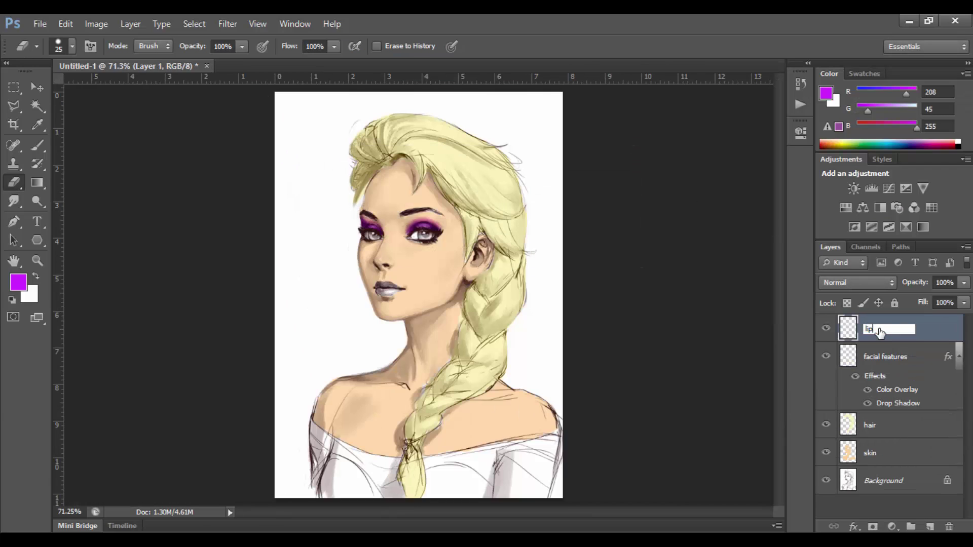
# Name the new layer lips, zoom in on the mouth, and set magenta as the brush colour
pyautogui.write('s')
pyautogui.press('Return')
pyautogui.press('z')
pyautogui.moveTo(445, 329); pyautogui.dragTo(487, 330)
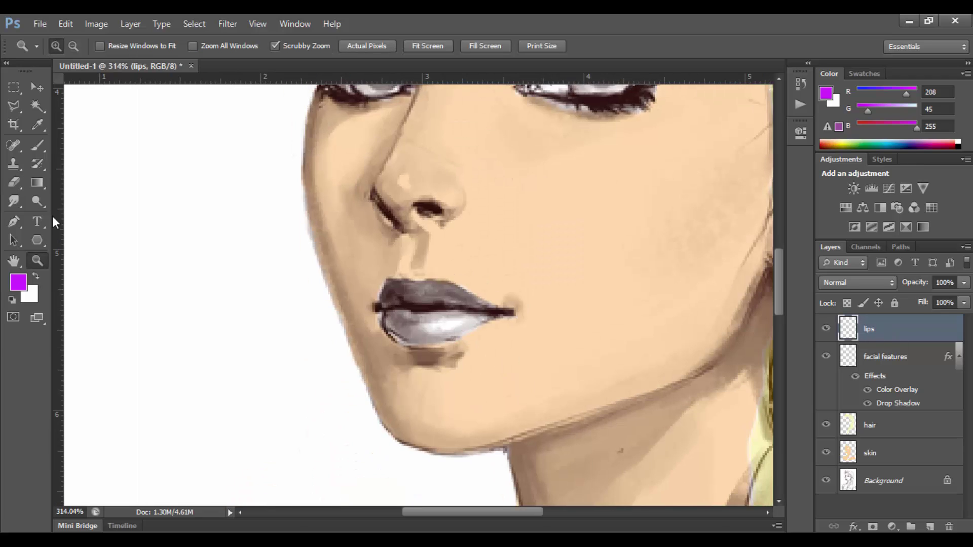
pyautogui.press('b')
pyautogui.click(18, 282)
pyautogui.press('Return')
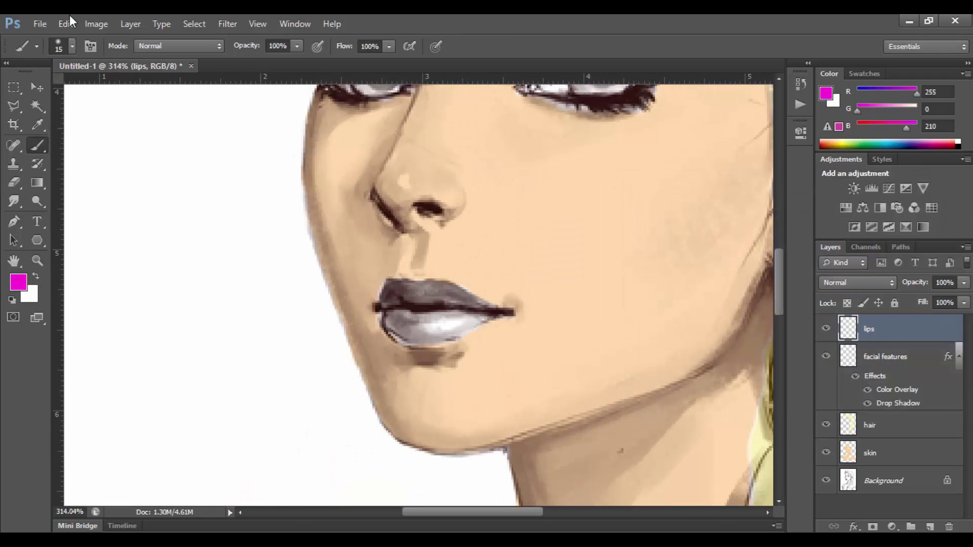
pyautogui.click(72, 45)
# Paint magenta across the lips, lower the layer opacity, and erase the spill below
pyautogui.moveTo(391, 306)
pyautogui.mouseDown()
pyautogui.moveTo(412, 325)
pyautogui.moveTo(415, 296)
pyautogui.mouseUp()
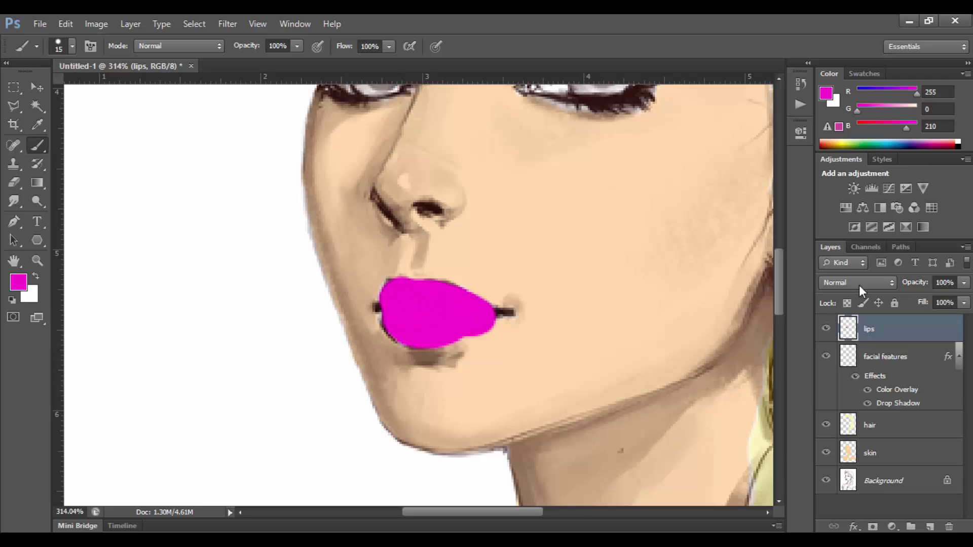
pyautogui.moveTo(915, 282); pyautogui.dragTo(907, 283)
pyautogui.moveTo(391, 310); pyautogui.dragTo(500, 311)
pyautogui.moveTo(915, 282); pyautogui.dragTo(883, 282)
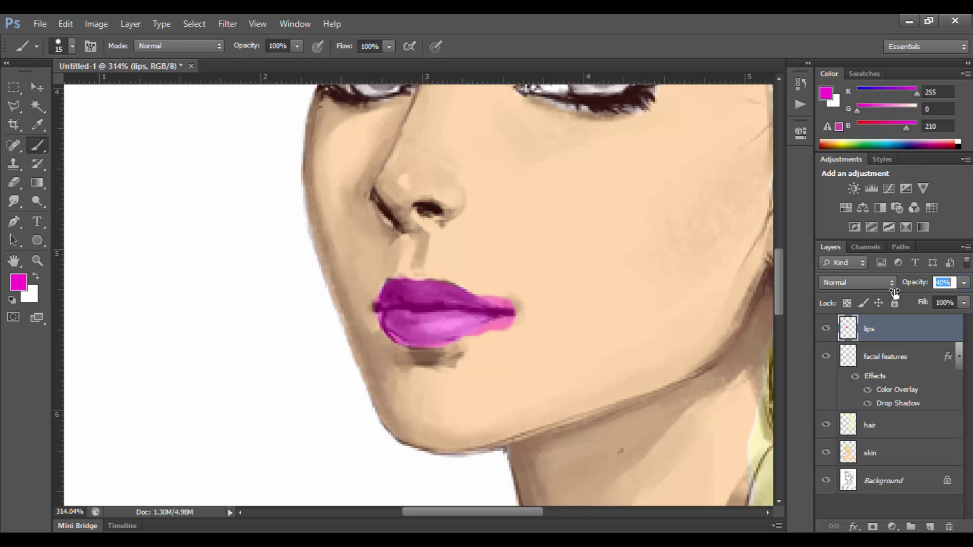
pyautogui.press('e')
pyautogui.moveTo(492, 276); pyautogui.dragTo(521, 336)
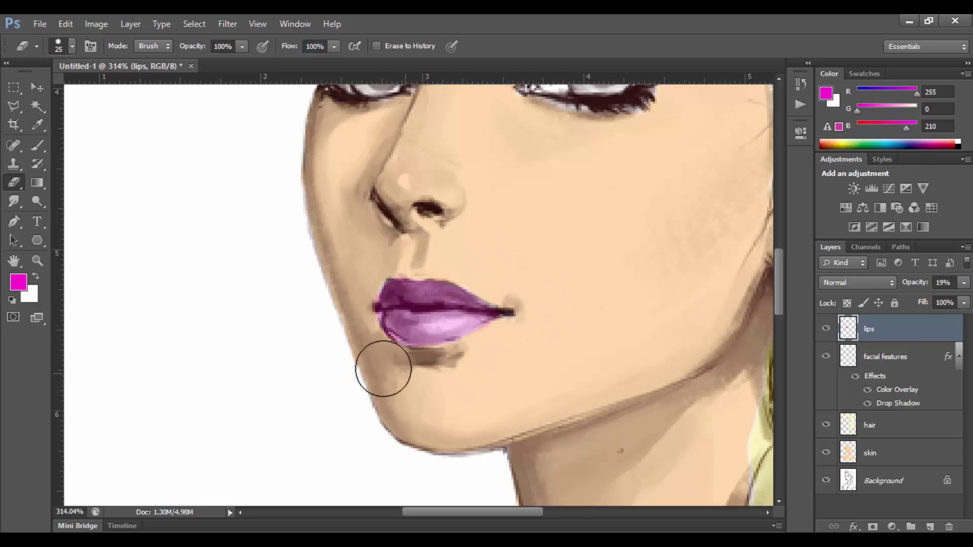
# Set the lips layer to Color Burn at 46% opacity and lock its position
pyautogui.write('100')
pyautogui.click(856, 282)
pyautogui.click(841, 80)
pyautogui.scroll(-3, 591, 217)
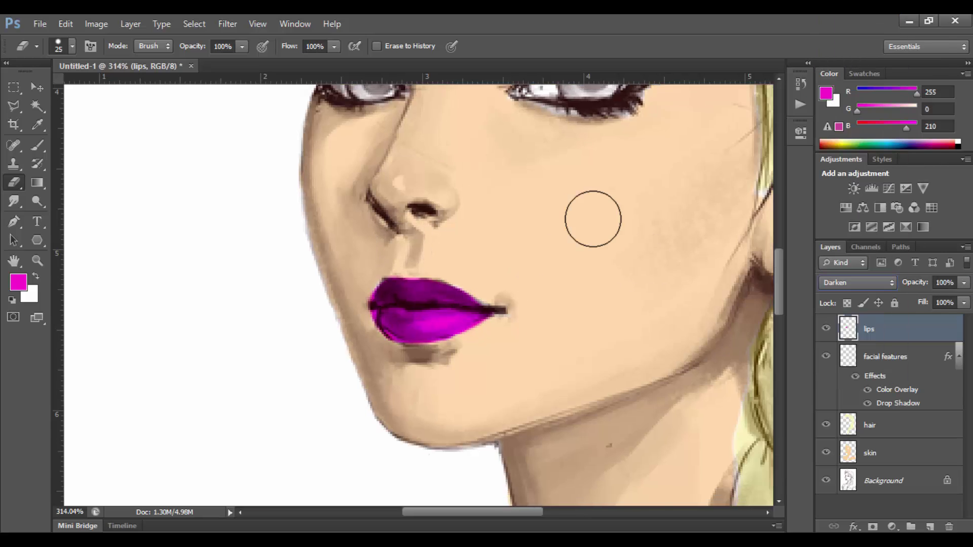
pyautogui.scroll(-3, 593, 219)
pyautogui.click(880, 300)
pyautogui.click(856, 282)
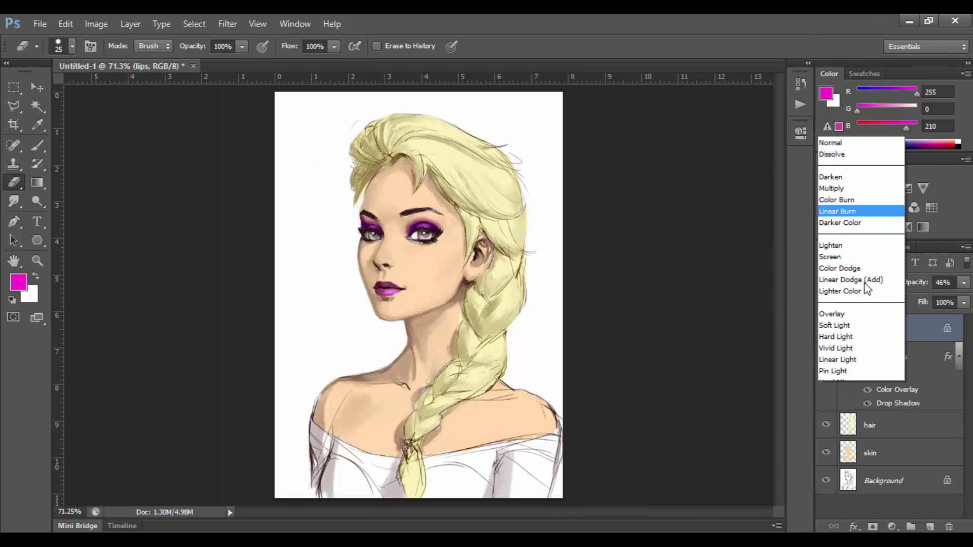
pyautogui.click(836, 187)
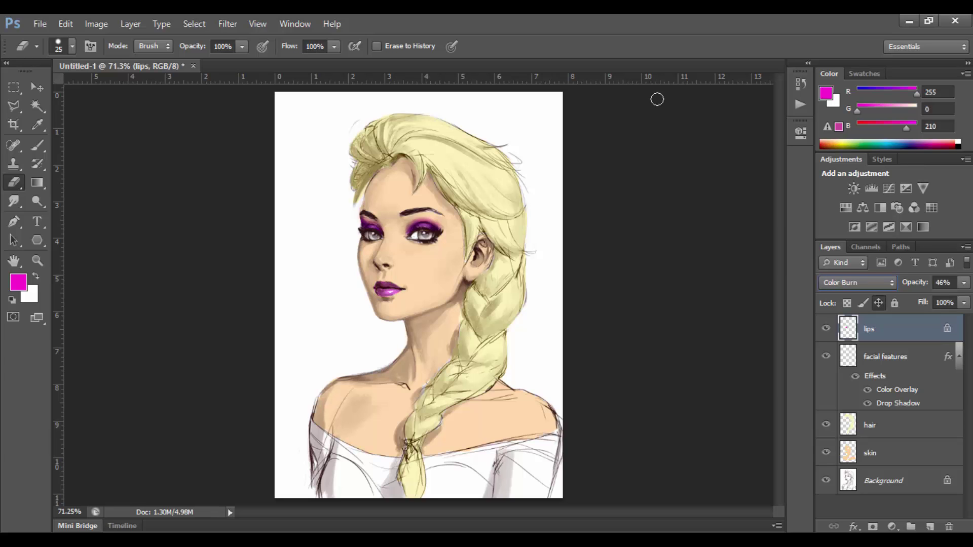
# Add a white Color Overlay to the lips layer with opacity reduced to nearly zero
pyautogui.doubleClick(920, 330)
pyautogui.click(636, 246)
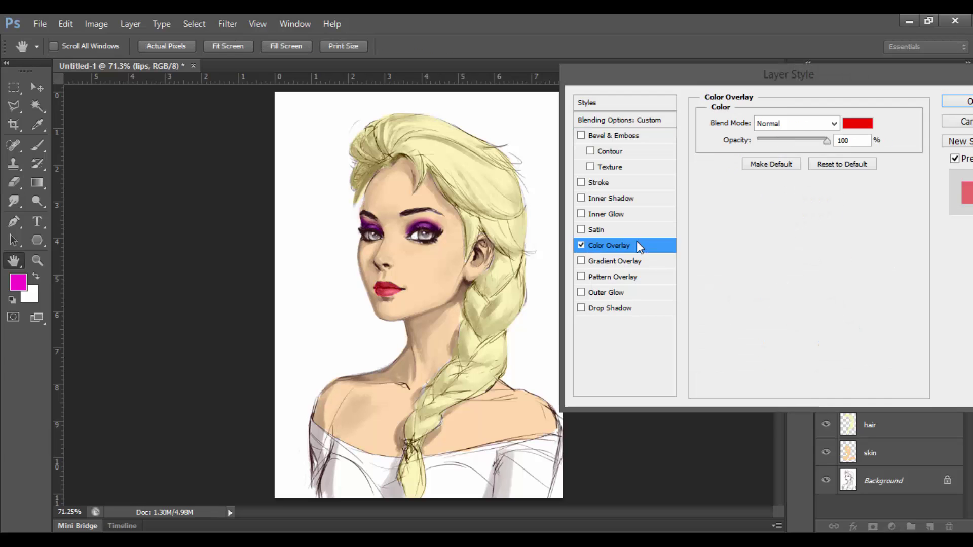
pyautogui.click(857, 123)
pyautogui.click(729, 218)
pyautogui.press('Return')
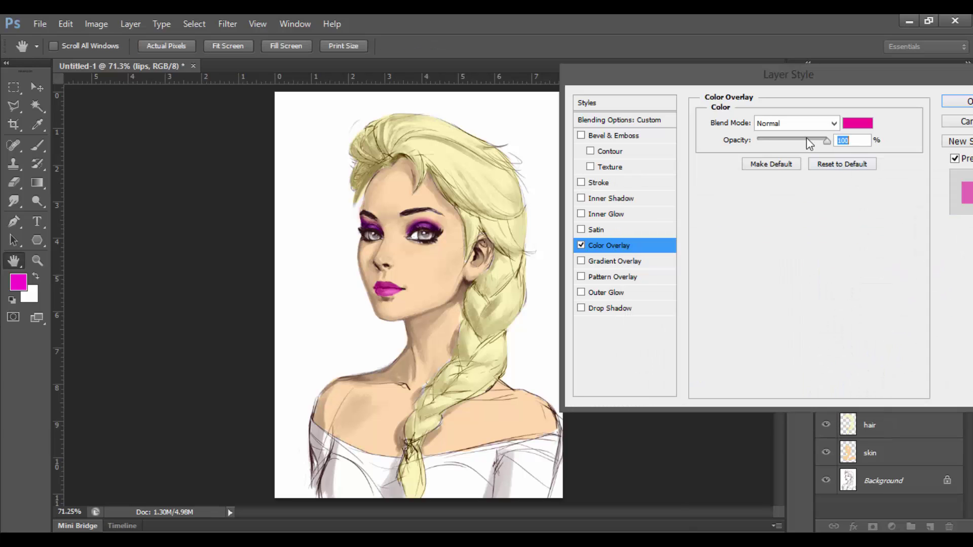
pyautogui.write('58')
pyautogui.click(858, 123)
pyautogui.press('Return')
pyautogui.moveTo(798, 140); pyautogui.dragTo(762, 142)
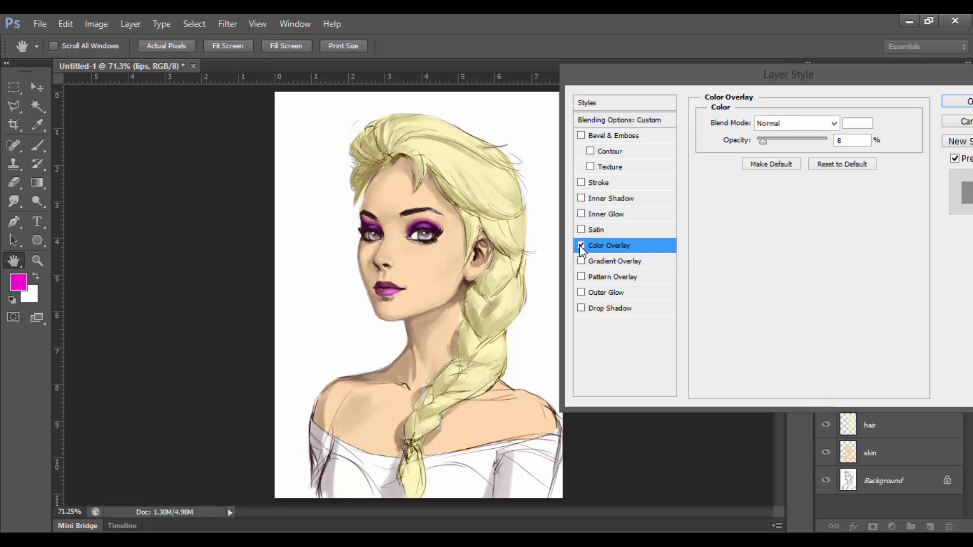
pyautogui.press('Return')
# Zoom in on the eyes and paint the grey irises cyan (#00ccff)
pyautogui.click(18, 283)
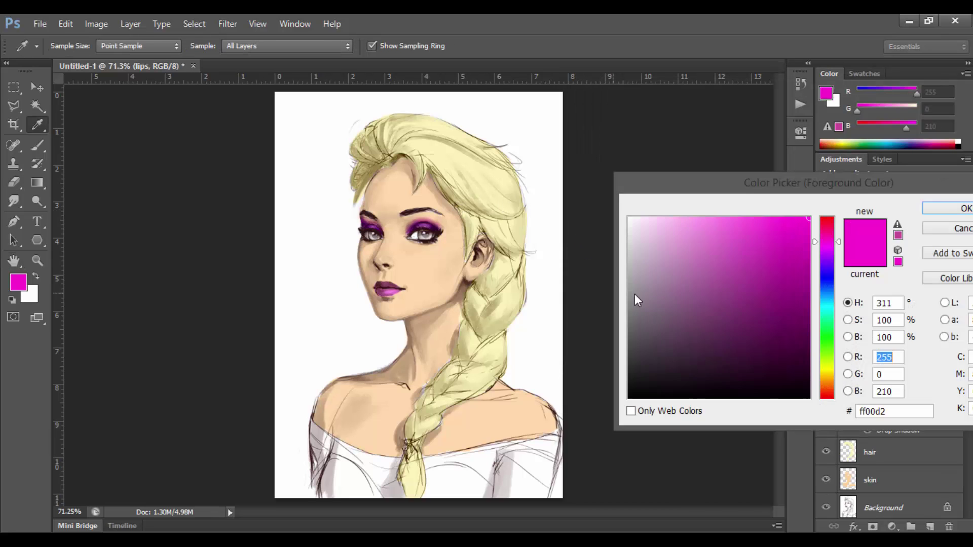
pyautogui.write('00ccff')
pyautogui.press('Return')
pyautogui.press('z')
pyautogui.moveTo(424, 229); pyautogui.dragTo(506, 302)
pyautogui.press('e')
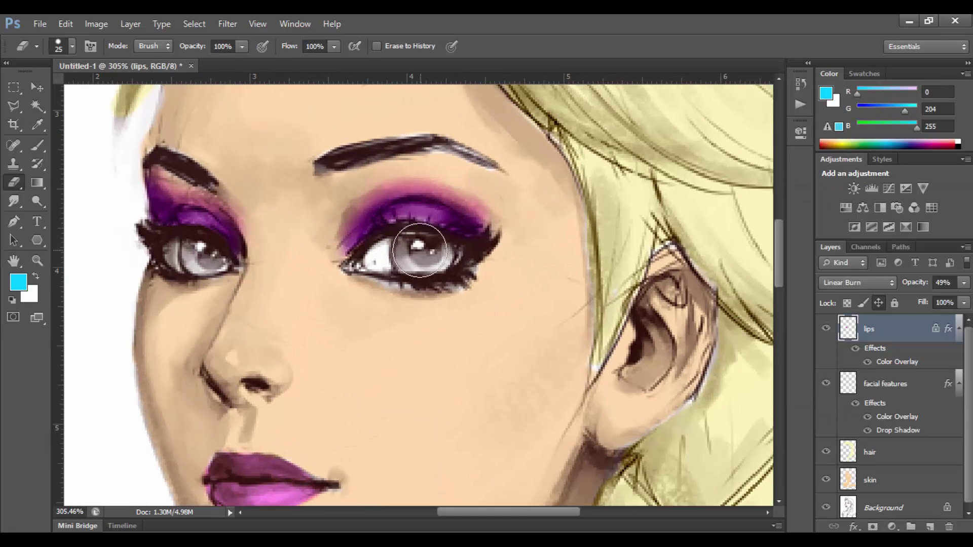
pyautogui.press('b')
pyautogui.moveTo(424, 253); pyautogui.dragTo(437, 247)
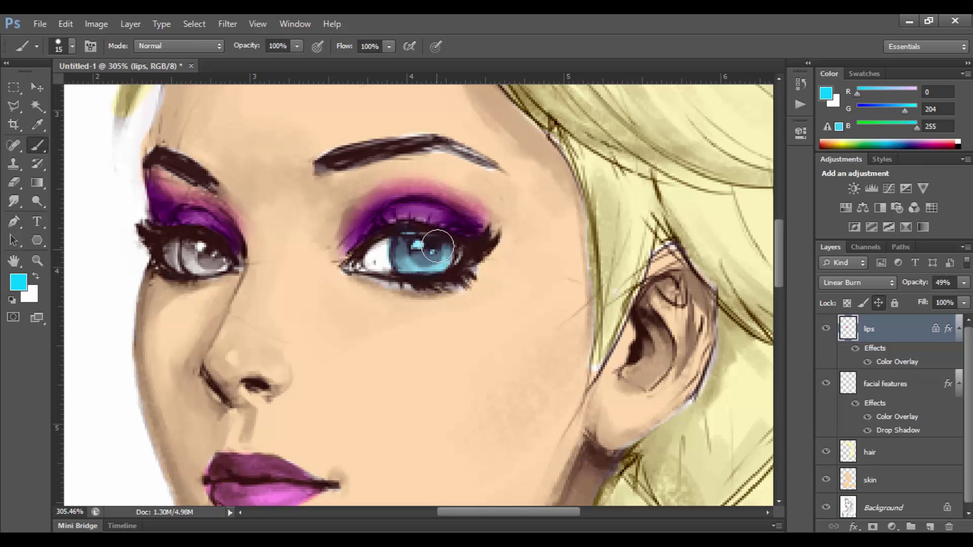
pyautogui.moveTo(195, 253); pyautogui.dragTo(215, 259)
# Choose near-black teal #00151a for the pupils, fit the portrait, and add a new layer
pyautogui.press('e')
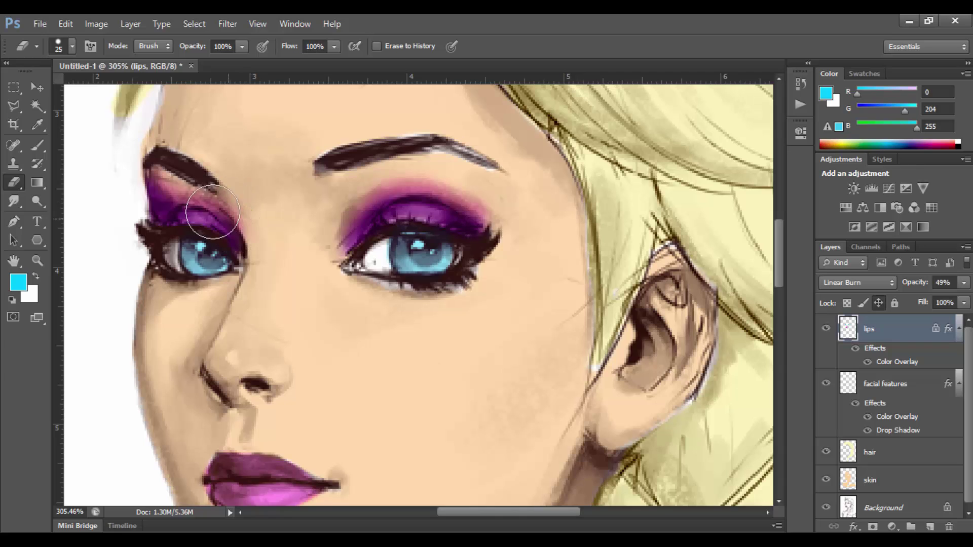
pyautogui.click(19, 282)
pyautogui.click(808, 382)
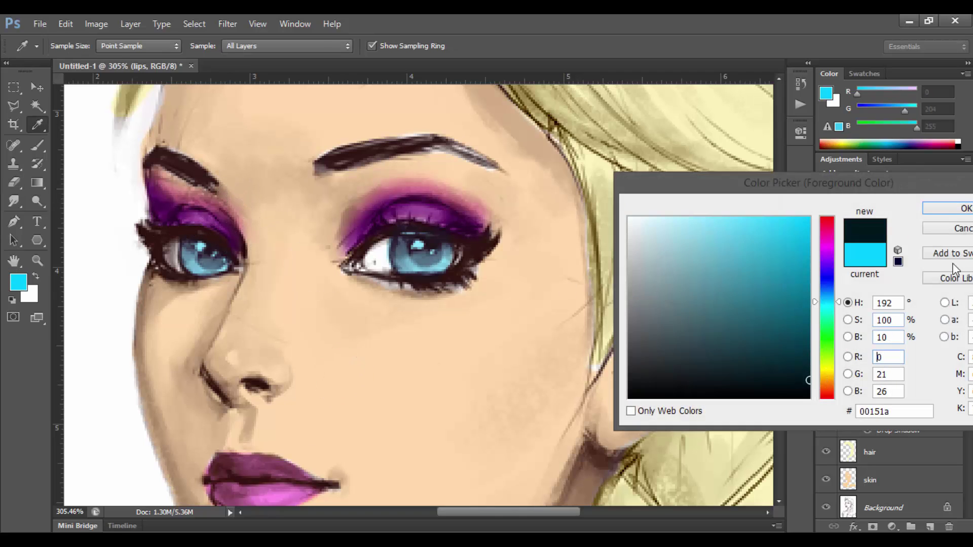
pyautogui.click(946, 206)
pyautogui.press('b')
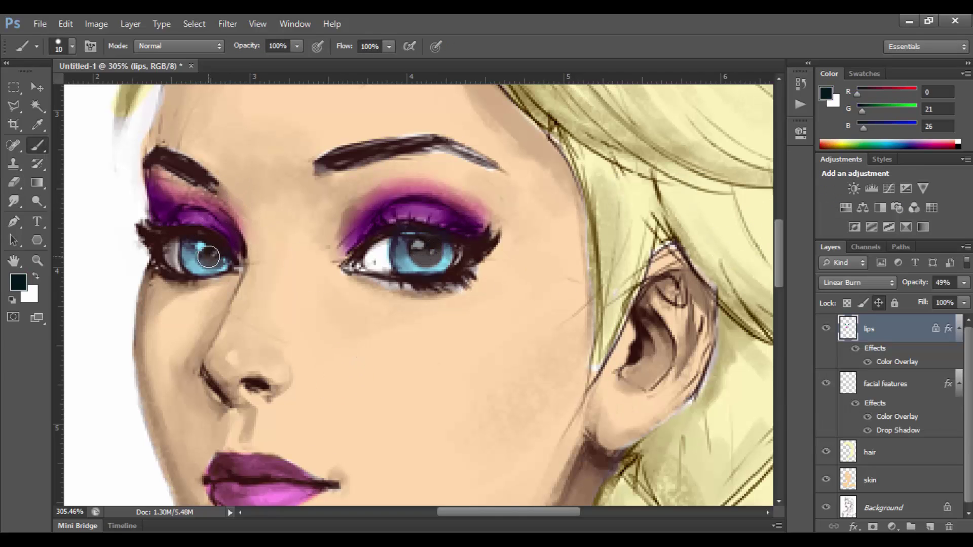
pyautogui.hotkey('ctrl', '0')
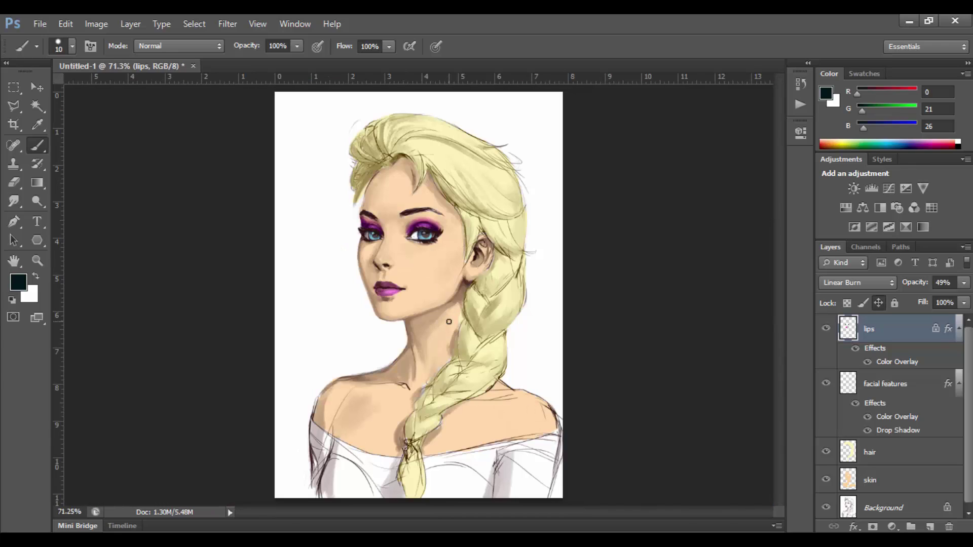
pyautogui.hotkey('ctrl', 'shift', 'alt', 'n')
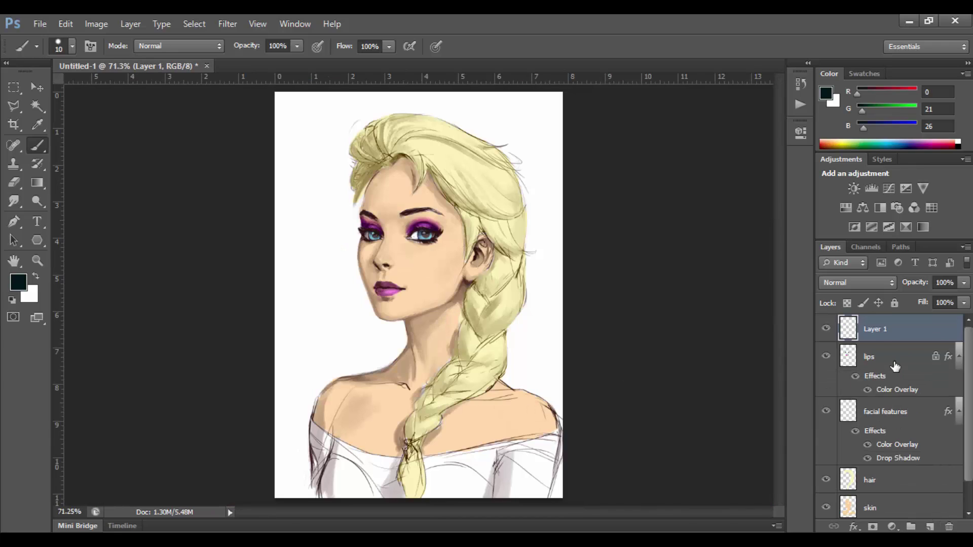
# Name the layer dress, choose light cyan, and zoom in on the shoulders
pyautogui.press('Return')
pyautogui.write('dress')
pyautogui.click(18, 282)
pyautogui.click(706, 211)
pyautogui.click(949, 209)
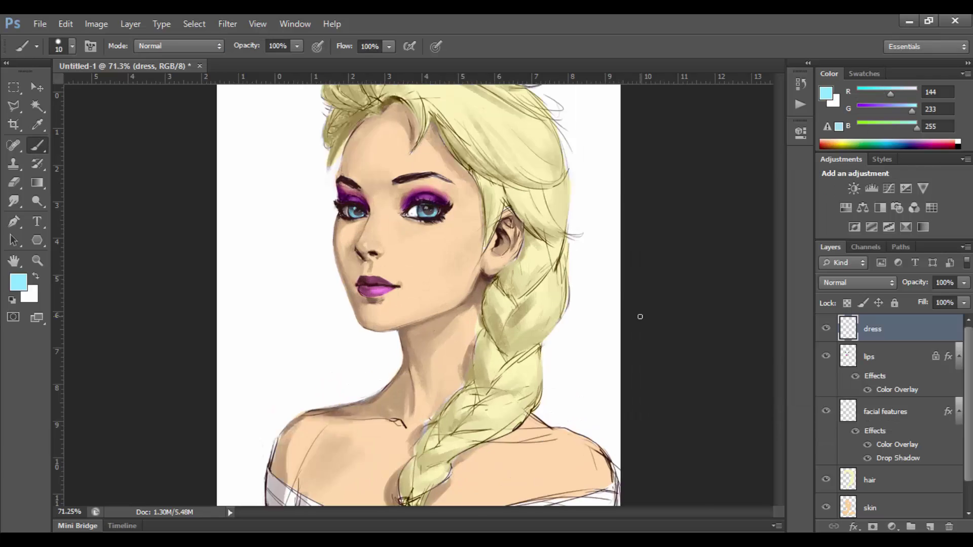
pyautogui.scroll(5, 427, 404)
pyautogui.scroll(-5, 627, 308)
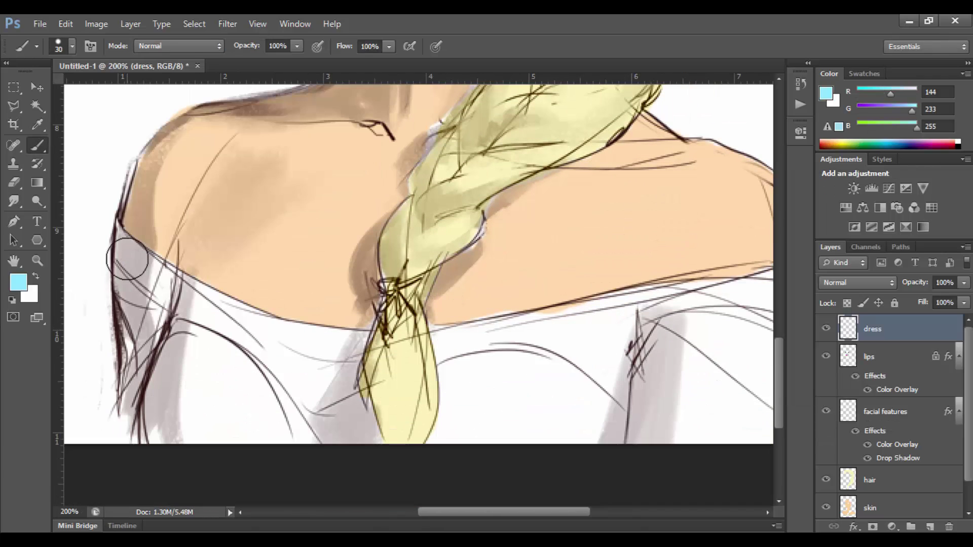
# Outline the dress in cyan along its left edge, shoulder line, and neckline
pyautogui.moveTo(126, 248); pyautogui.dragTo(131, 441)
pyautogui.moveTo(126, 249)
pyautogui.mouseDown()
pyautogui.moveTo(164, 282)
pyautogui.moveTo(354, 341)
pyautogui.moveTo(357, 443)
pyautogui.mouseUp()
pyautogui.moveTo(453, 332); pyautogui.dragTo(459, 444)
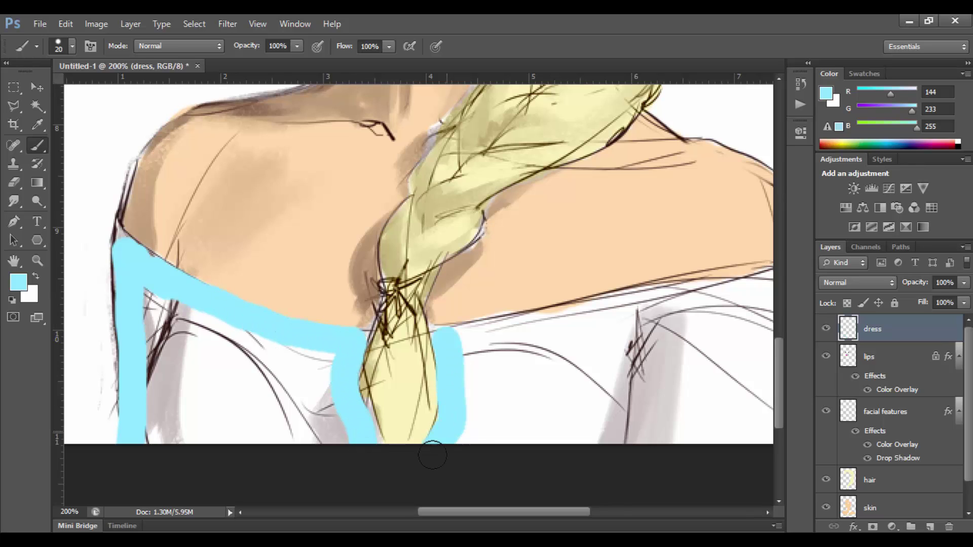
pyautogui.hscroll(3, 462, 418)
pyautogui.hscroll(3, 466, 425)
pyautogui.moveTo(322, 347)
pyautogui.mouseDown()
pyautogui.moveTo(636, 278)
pyautogui.moveTo(643, 384)
pyautogui.moveTo(628, 443)
pyautogui.mouseUp()
# Fill the bodice with a larger brush, set the dress layer to Darken, and add a new layer
pyautogui.press(']')
pyautogui.press(']')
pyautogui.press(']')
pyautogui.moveTo(357, 380)
pyautogui.mouseDown()
pyautogui.moveTo(337, 441)
pyautogui.moveTo(527, 341)
pyautogui.moveTo(527, 441)
pyautogui.moveTo(390, 411)
pyautogui.moveTo(223, 413)
pyautogui.moveTo(363, 365)
pyautogui.moveTo(320, 436)
pyautogui.mouseUp()
pyautogui.hscroll(-8, 391, 411)
pyautogui.hotkey('ctrl', '0')
pyautogui.click(857, 282)
pyautogui.click(841, 65)
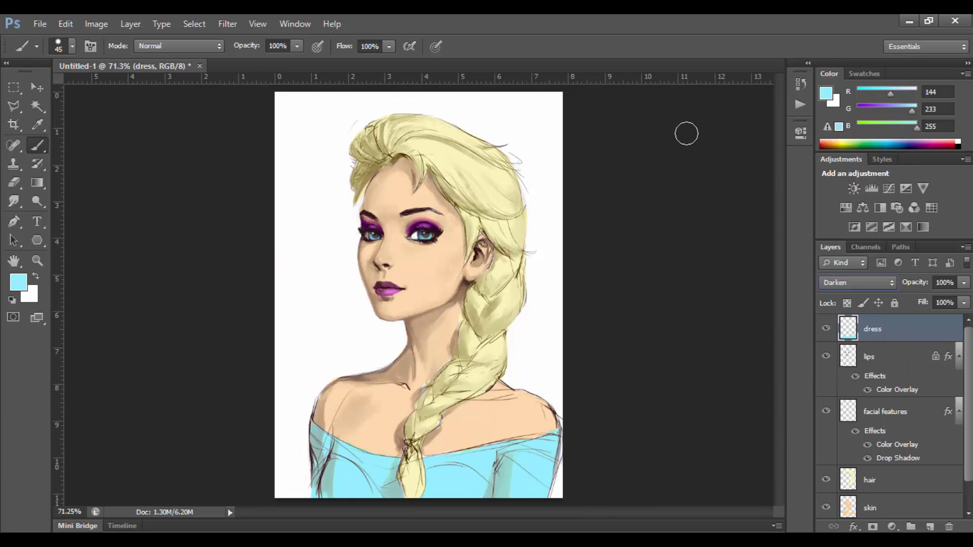
pyautogui.click(929, 527)
pyautogui.write('second layer')
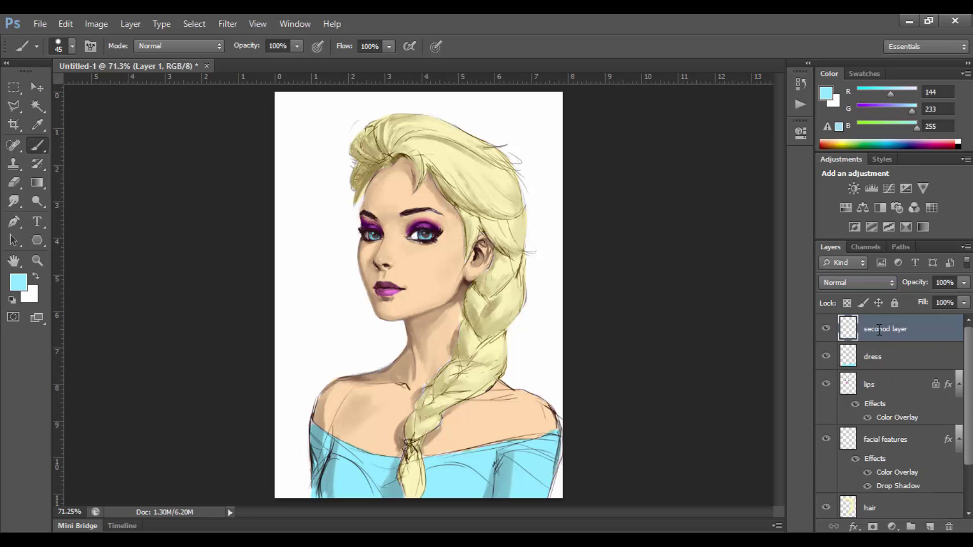
# Name the layer 'seconod layer' and paint deeper blue shading across the lower dress
pyautogui.press('Return')
pyautogui.press('z')
pyautogui.click(626, 210)
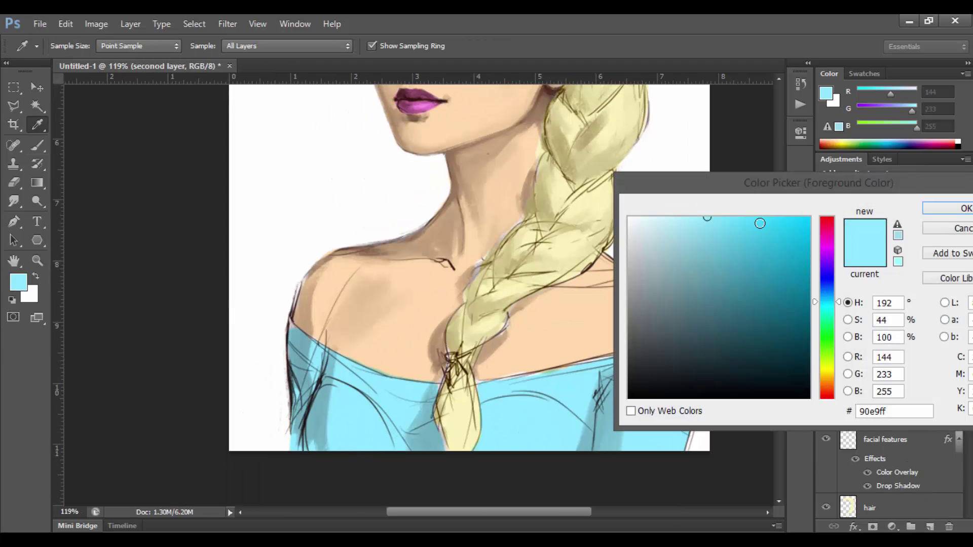
pyautogui.press('b')
pyautogui.moveTo(330, 397)
pyautogui.mouseDown()
pyautogui.moveTo(347, 402)
pyautogui.moveTo(330, 440)
pyautogui.moveTo(582, 431)
pyautogui.mouseUp()
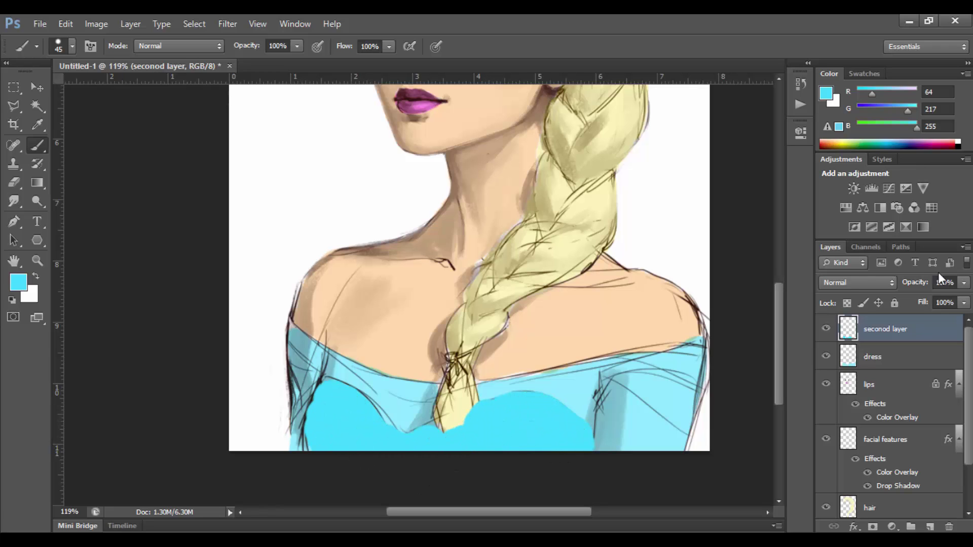
pyautogui.moveTo(916, 283); pyautogui.dragTo(884, 290)
# Erase shading over the braid, blend the layer in Multiply at ~97%, and add a new layer
pyautogui.press('e')
pyautogui.moveTo(456, 386); pyautogui.dragTo(486, 385)
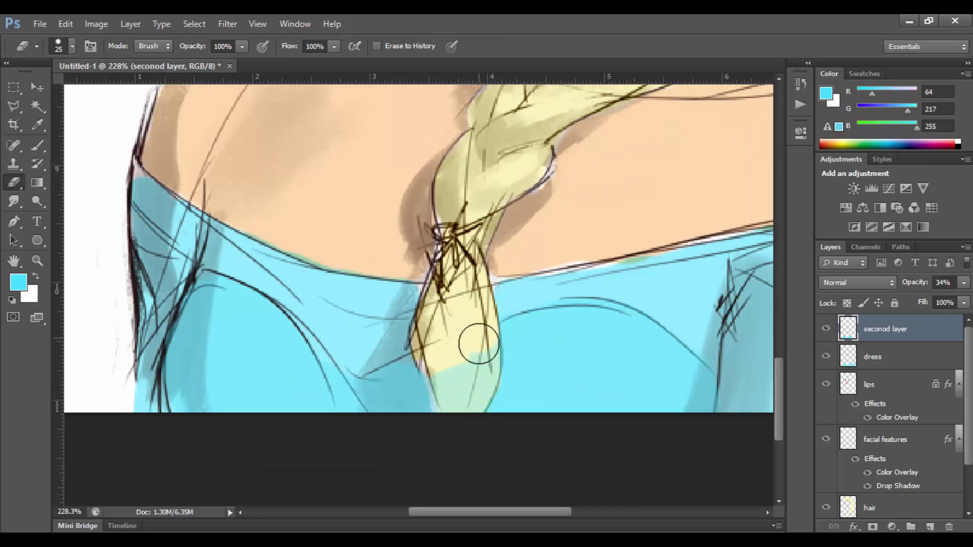
pyautogui.hotkey('ctrl', '0')
pyautogui.moveTo(907, 283)
pyautogui.mouseDown()
pyautogui.moveTo(937, 282)
pyautogui.moveTo(906, 288)
pyautogui.mouseUp()
pyautogui.click(856, 283)
pyautogui.click(857, 317)
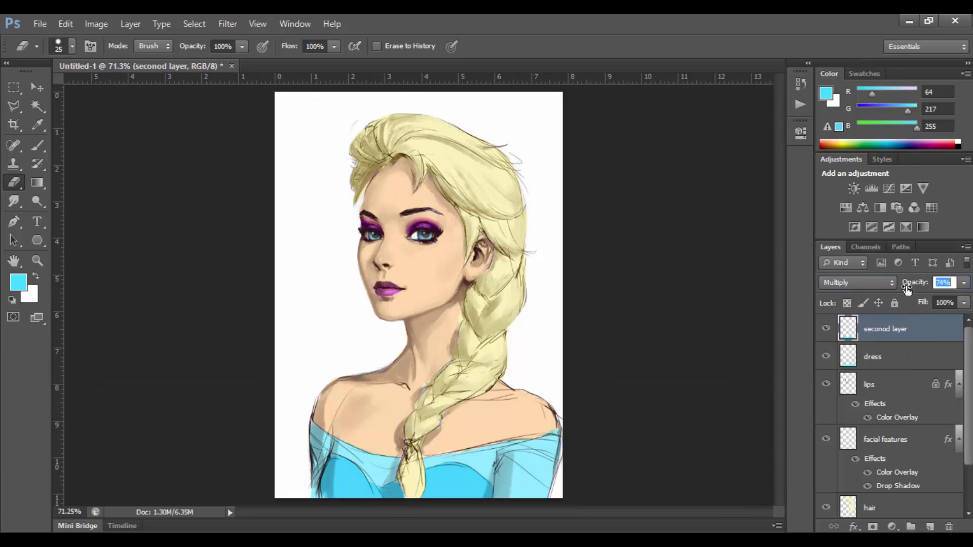
pyautogui.click(929, 527)
pyautogui.doubleClick(879, 330)
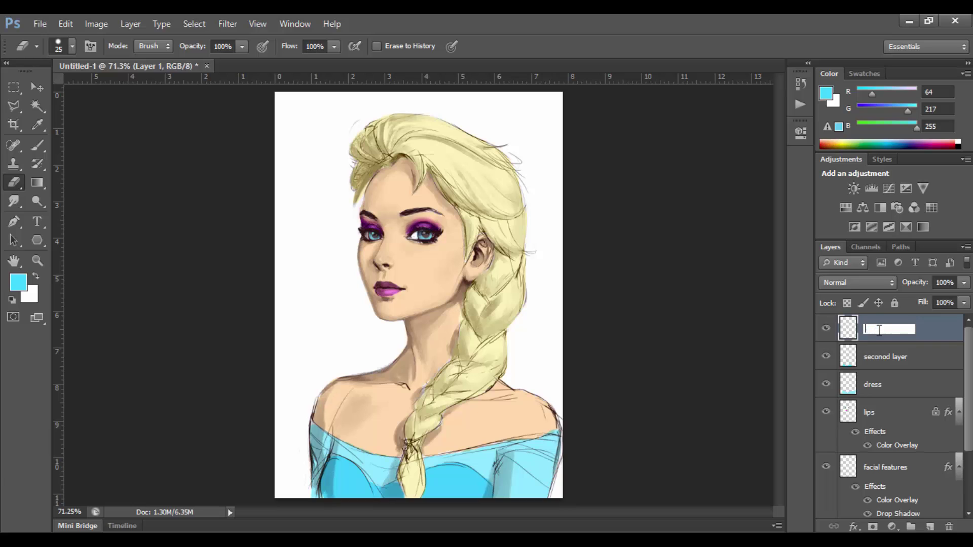
# Name the new layer 'extra', set the foreground colour to magenta ff00c6 and brush size 30
pyautogui.write('extra')
pyautogui.click(18, 282)
pyautogui.write('ff00c6')
pyautogui.press('Return')
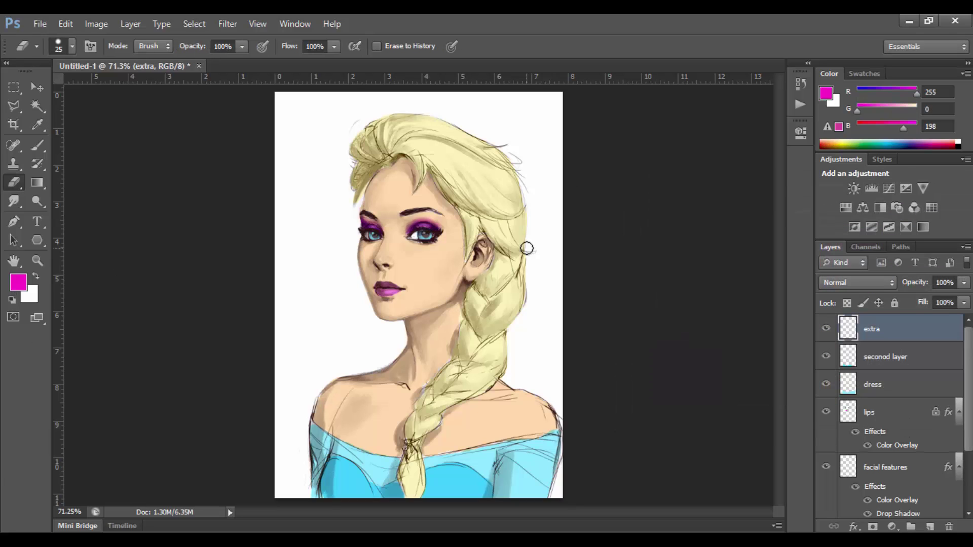
pyautogui.click(72, 46)
pyautogui.press('Return')
# Dab magenta blush onto the cheek with an enlarged brush and lower the layer opacity to about 25%
pyautogui.press('b')
pyautogui.hotkey('ctrl', 'z')
pyautogui.press('Return')
pyautogui.press('Return')
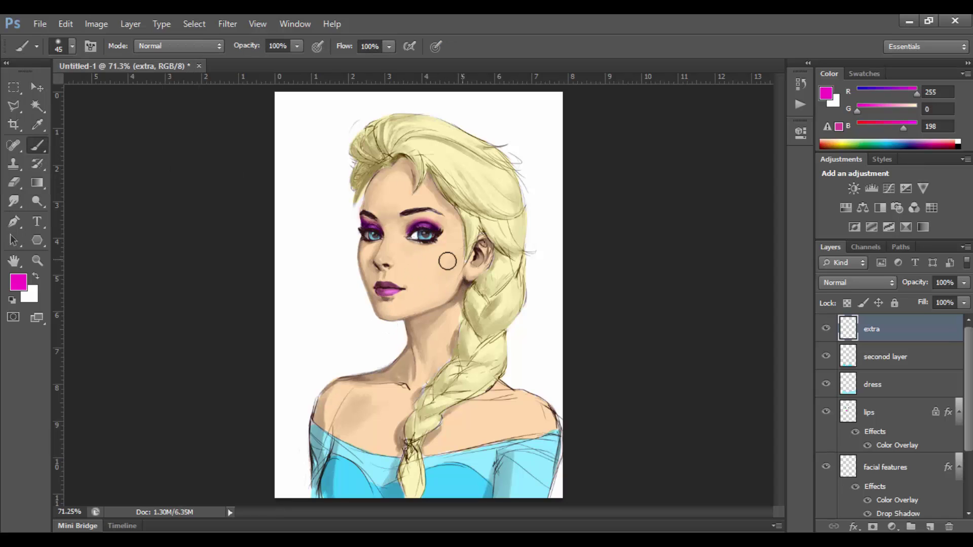
pyautogui.press(']')
pyautogui.click(434, 273)
pyautogui.moveTo(915, 283); pyautogui.dragTo(868, 298)
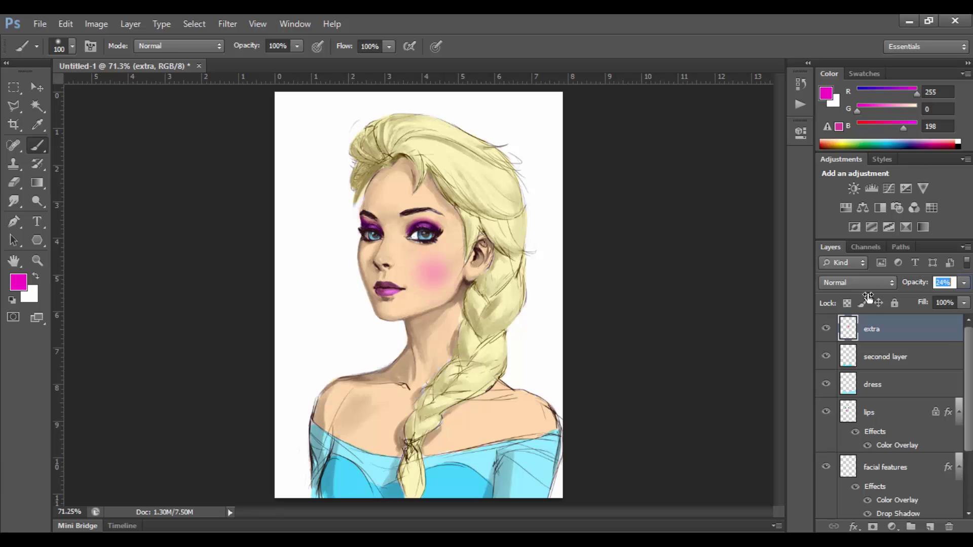
# Soften the blush with a Gaussian Blur of a slightly wider radius
pyautogui.press('v')
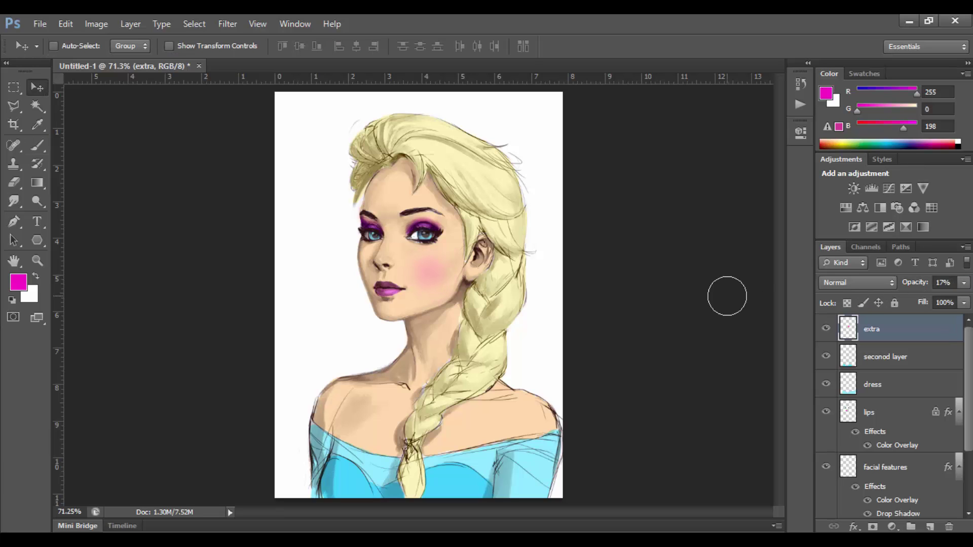
pyautogui.click(223, 24)
pyautogui.click(435, 265)
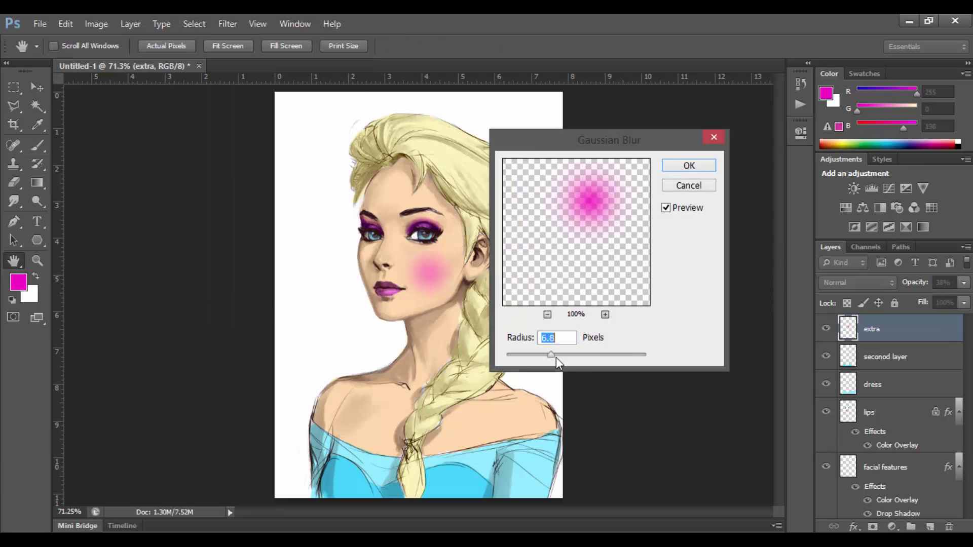
pyautogui.moveTo(555, 354); pyautogui.dragTo(564, 356)
pyautogui.press('Return')
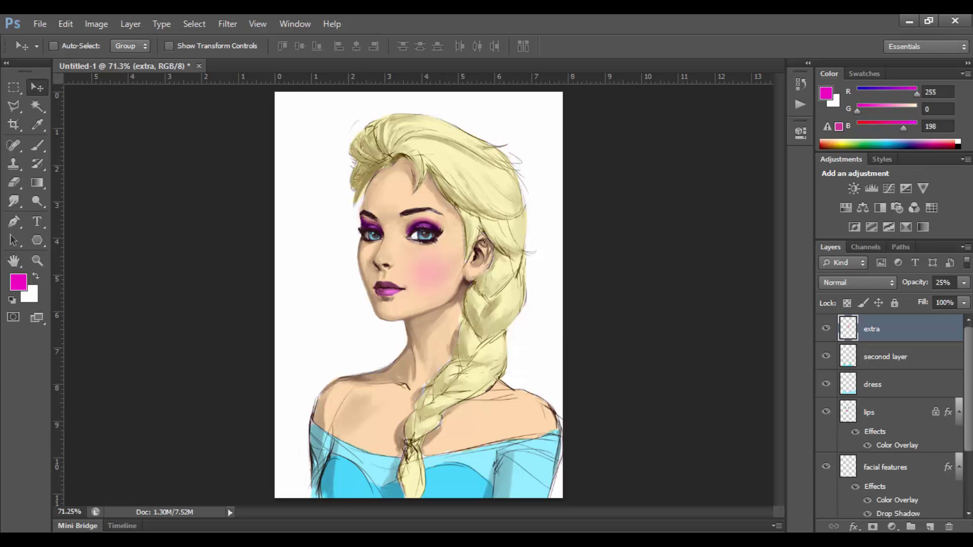
# Duplicate the original sketch layer, bring the copy to the top, and hide it
pyautogui.scroll(-5, 892, 416)
pyautogui.click(882, 506)
pyautogui.hotkey('ctrl', 'j')
pyautogui.hotkey('ctrl', 'shift', ']')
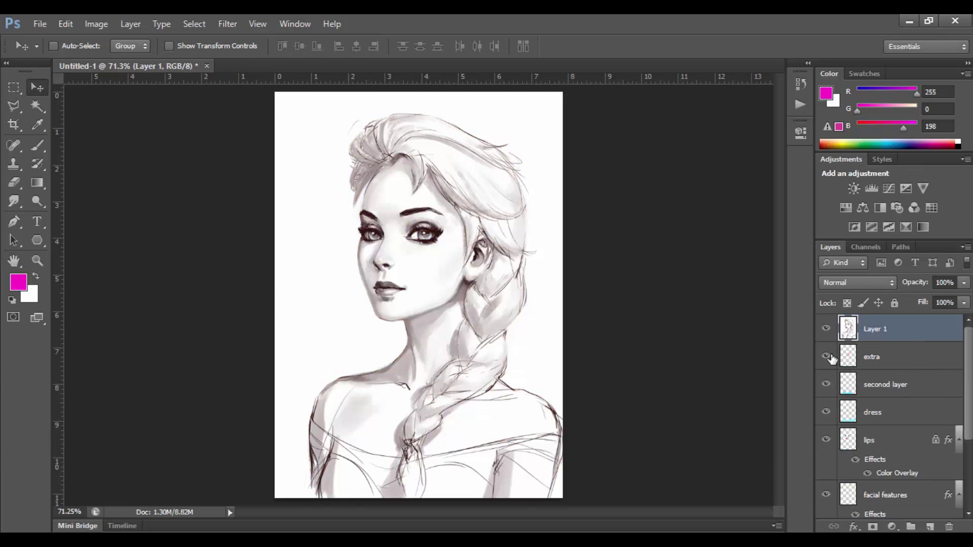
pyautogui.click(826, 329)
# Crop to extend the canvas leftward, then show the sketch and place it beside the painting
pyautogui.press('c')
pyautogui.moveTo(275, 295); pyautogui.dragTo(130, 278)
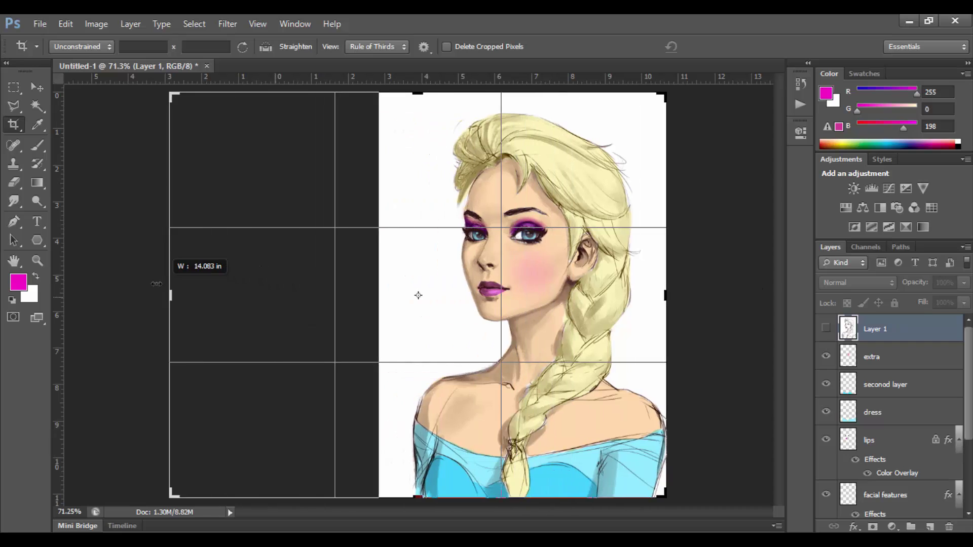
pyautogui.press('Return')
pyautogui.press('v')
pyautogui.click(826, 326)
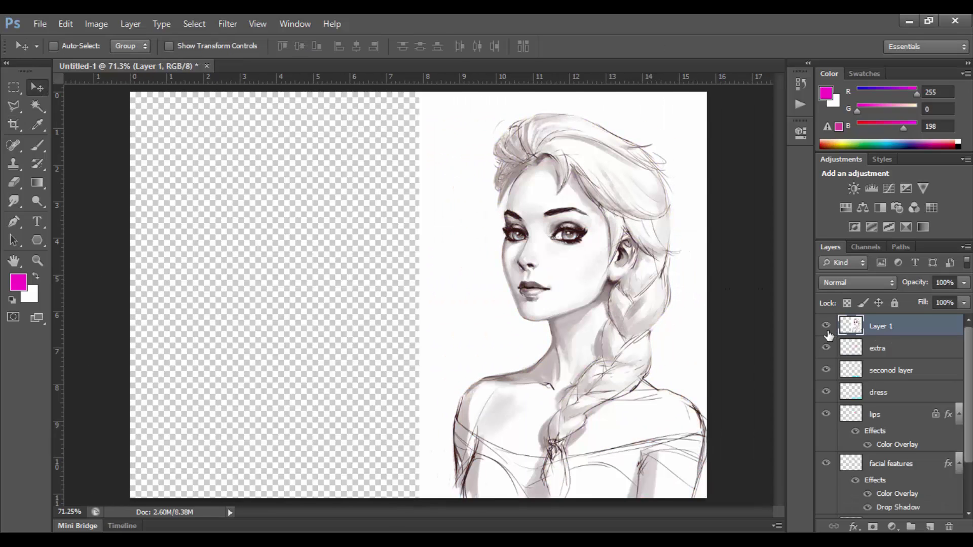
pyautogui.click(339, 46)
pyautogui.press('w')
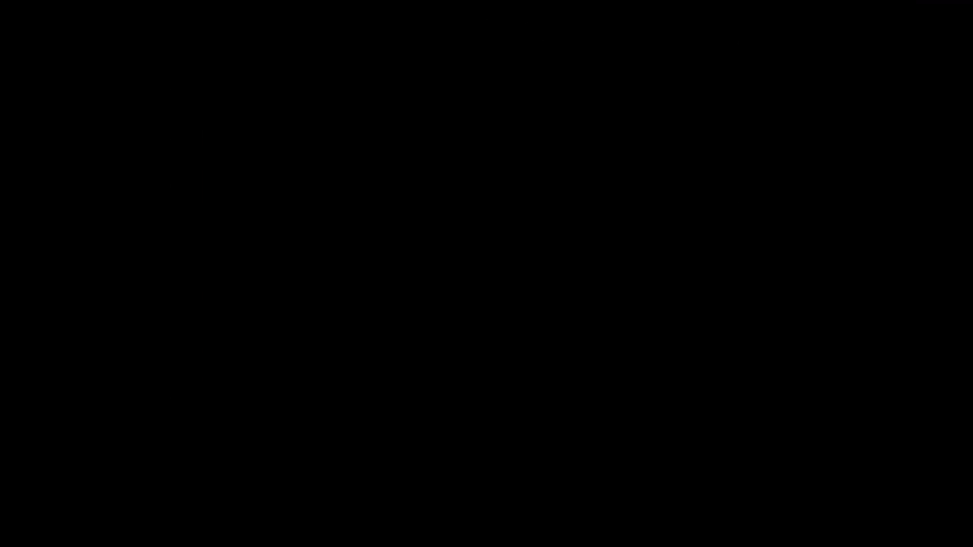